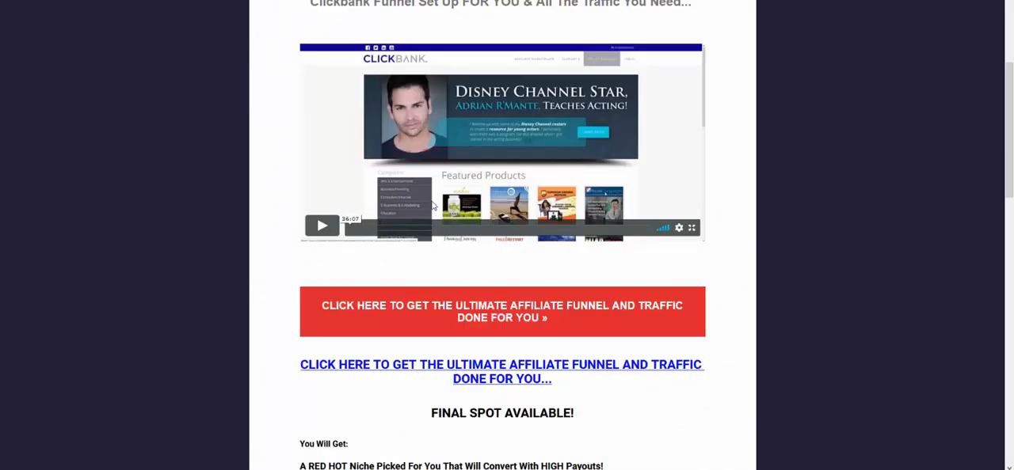
# Step: Look over the headline, video and offer link on the ClickBank funnel sales page
pyautogui.scroll(3, 396, 182)
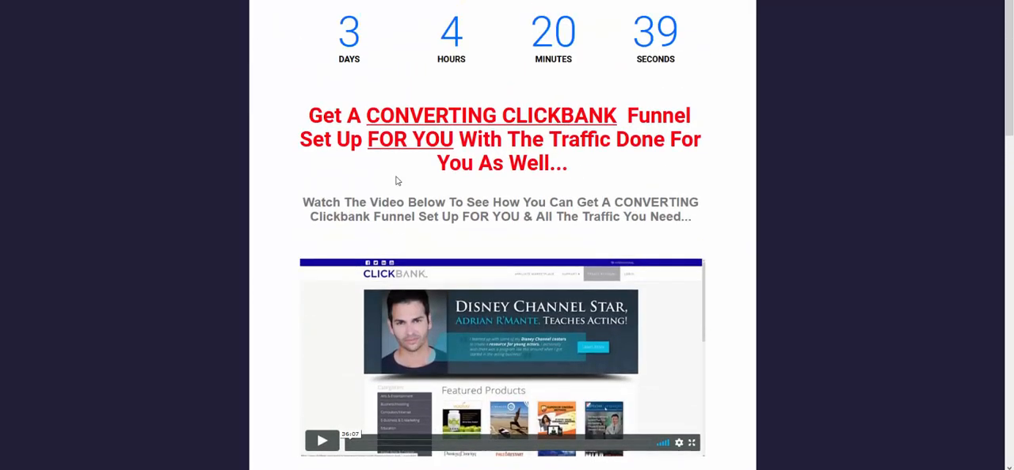
pyautogui.scroll(-2, 403, 465)
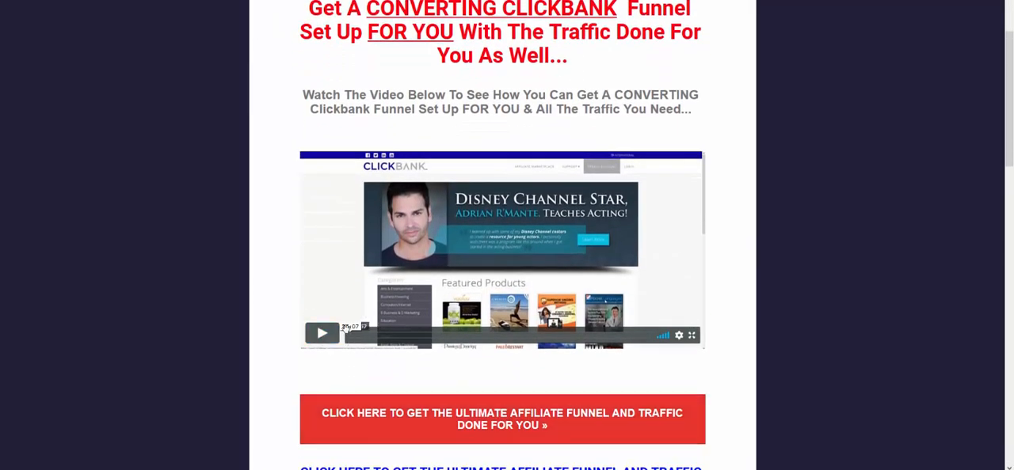
pyautogui.scroll(-1, 478, 294)
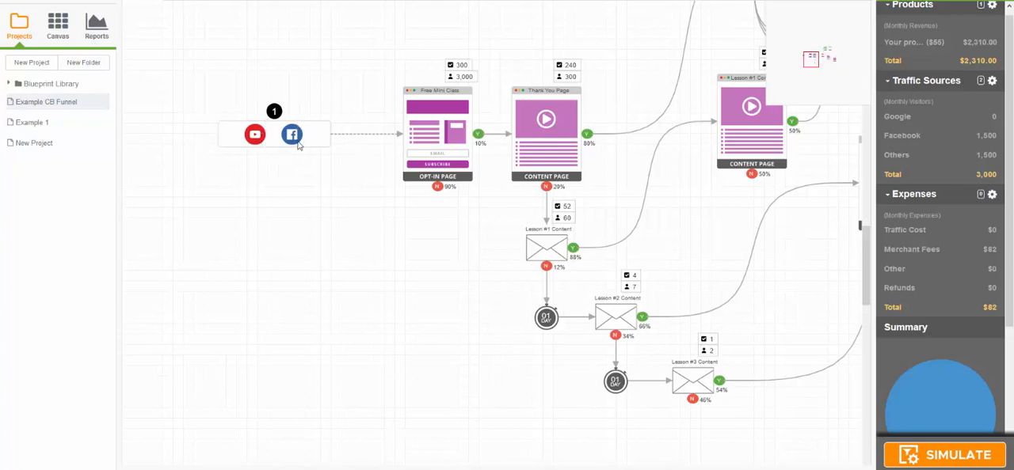
# Step: Review entry point 1's traffic sources and the Free Mini Class opt-in page's settings
pyautogui.doubleClick(273, 140)
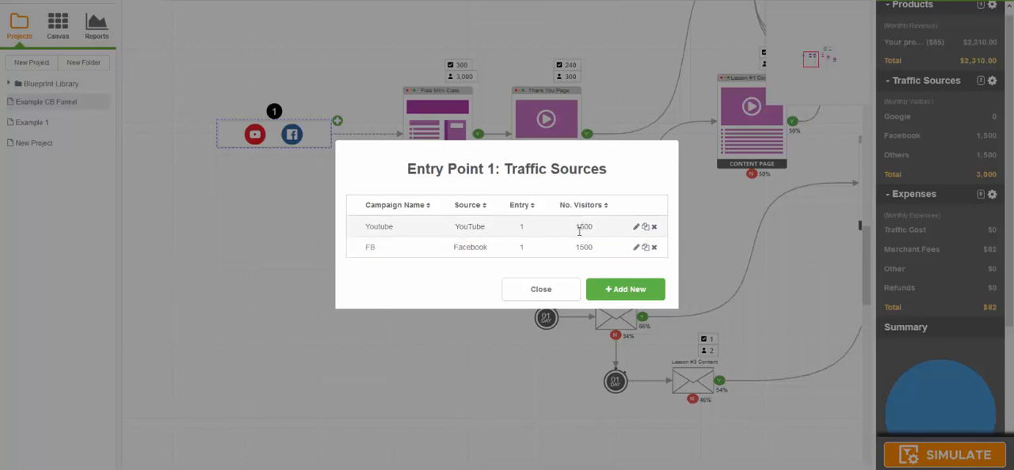
pyautogui.click(546, 289)
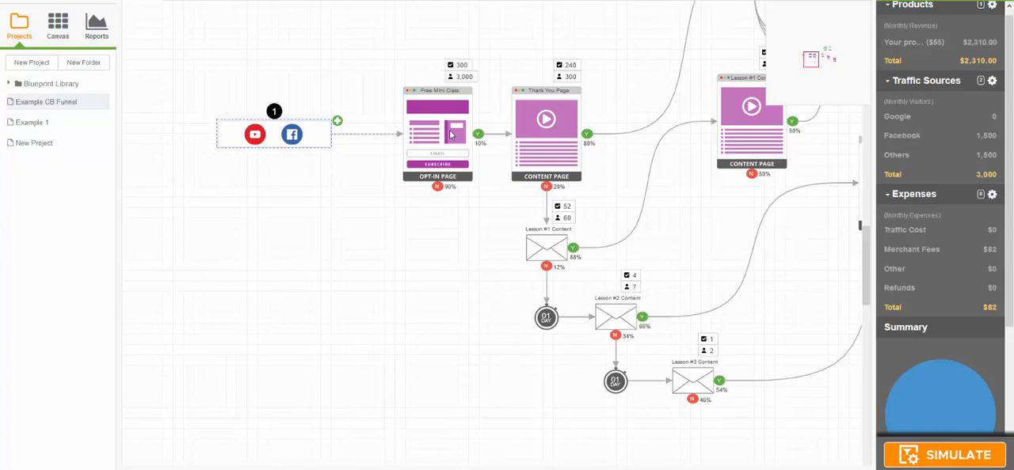
pyautogui.doubleClick(450, 131)
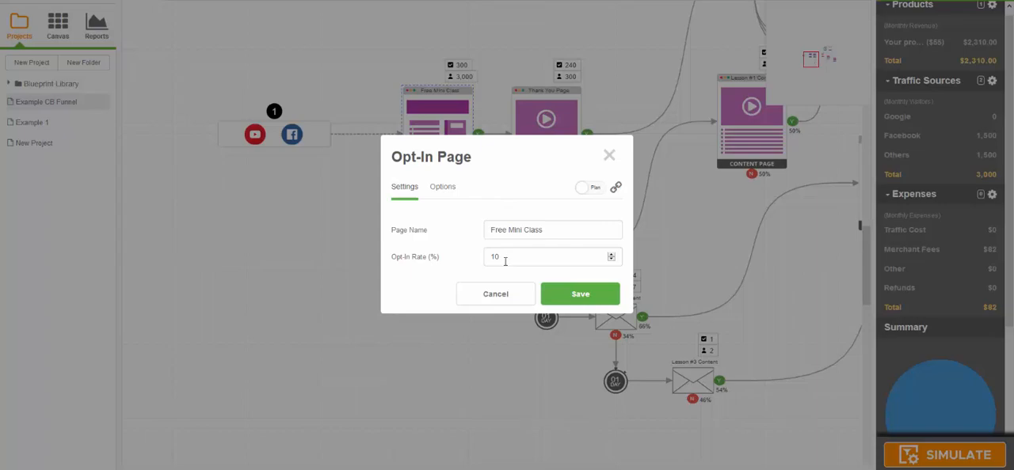
pyautogui.click(560, 296)
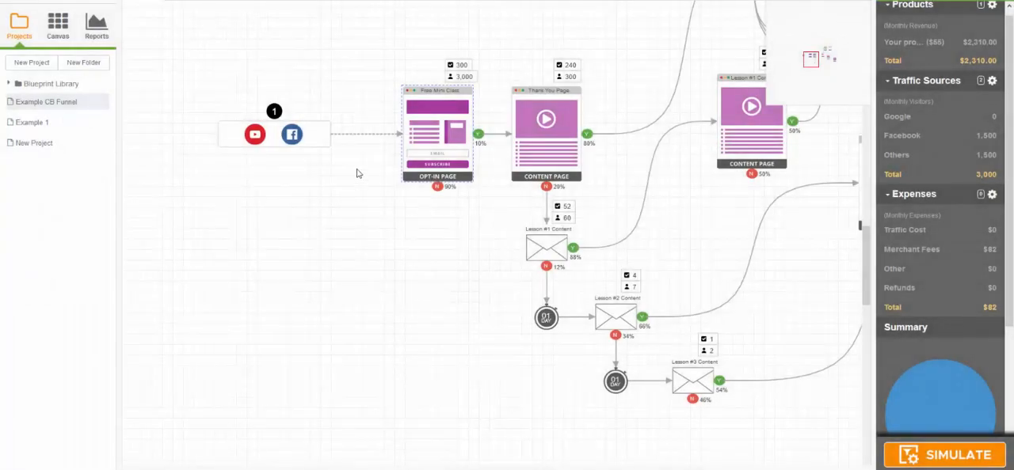
pyautogui.doubleClick(277, 141)
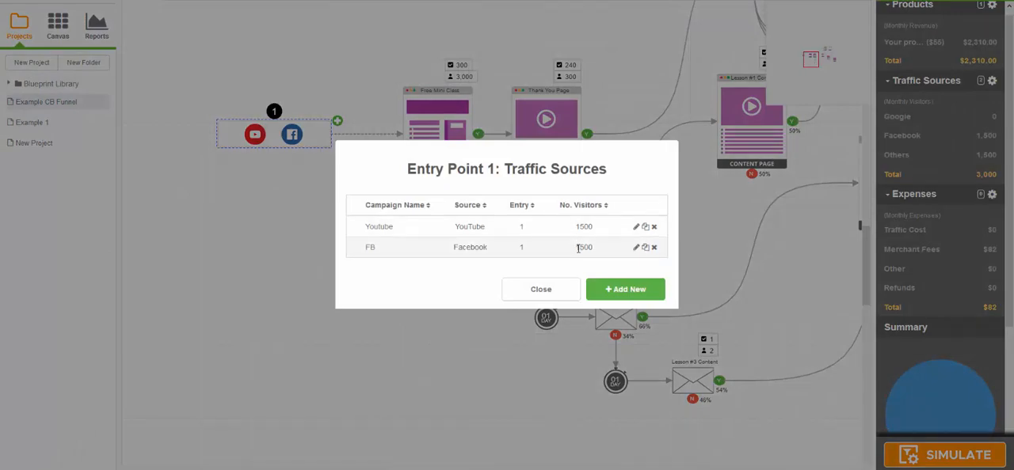
pyautogui.click(560, 288)
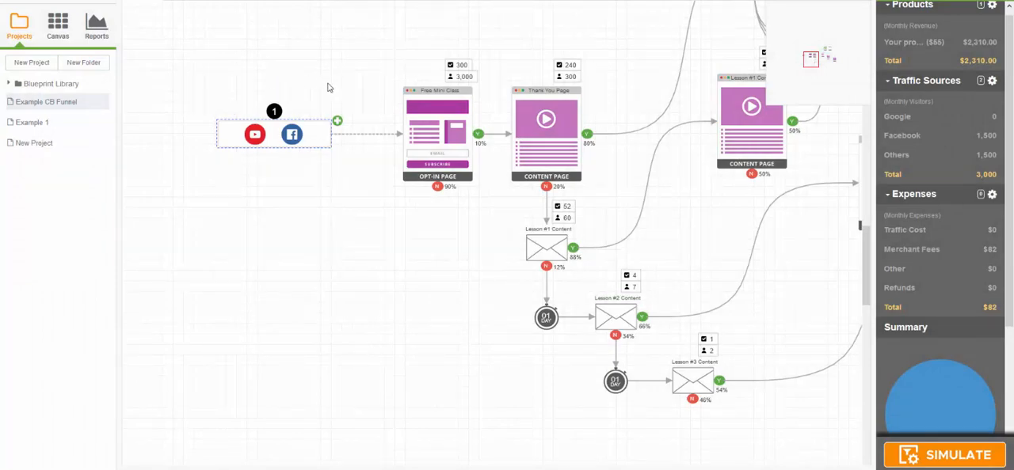
pyautogui.doubleClick(440, 149)
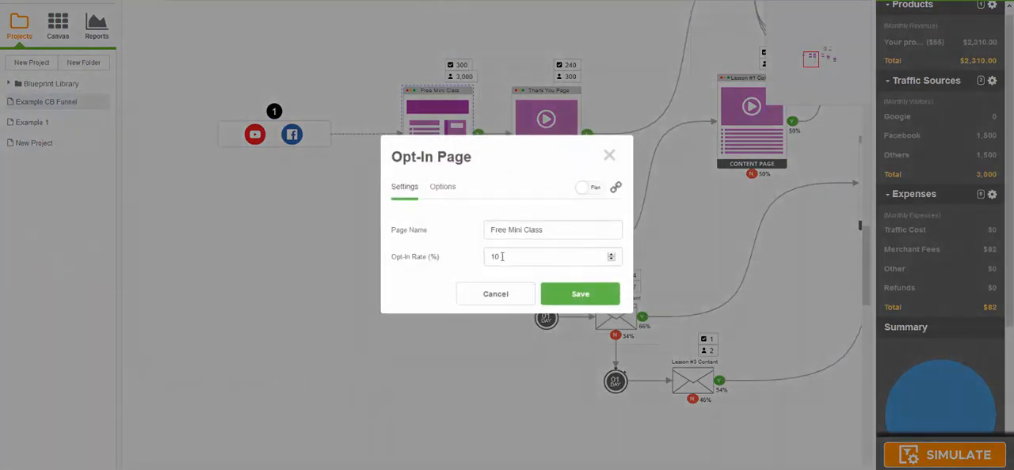
pyautogui.click(559, 298)
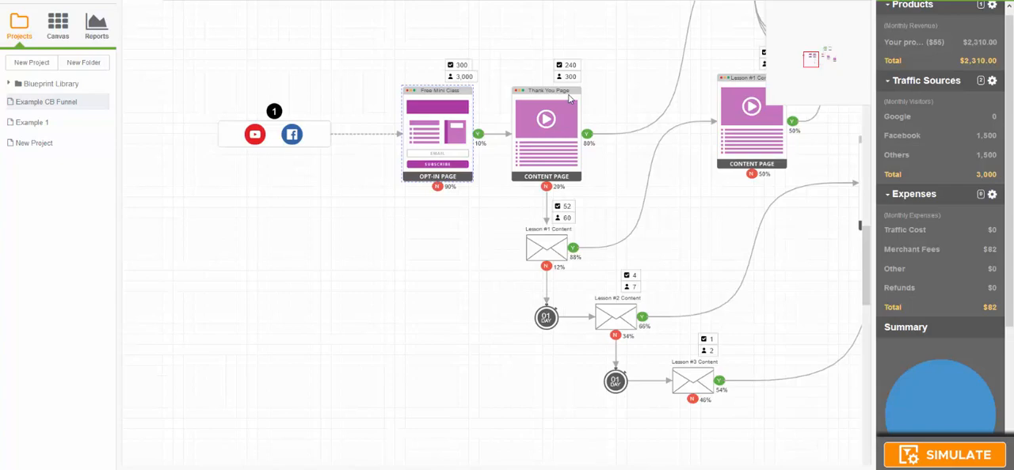
# Step: Review the Thank You Page's settings and examine its path to the Main Offer sales page and Order Form
pyautogui.doubleClick(548, 145)
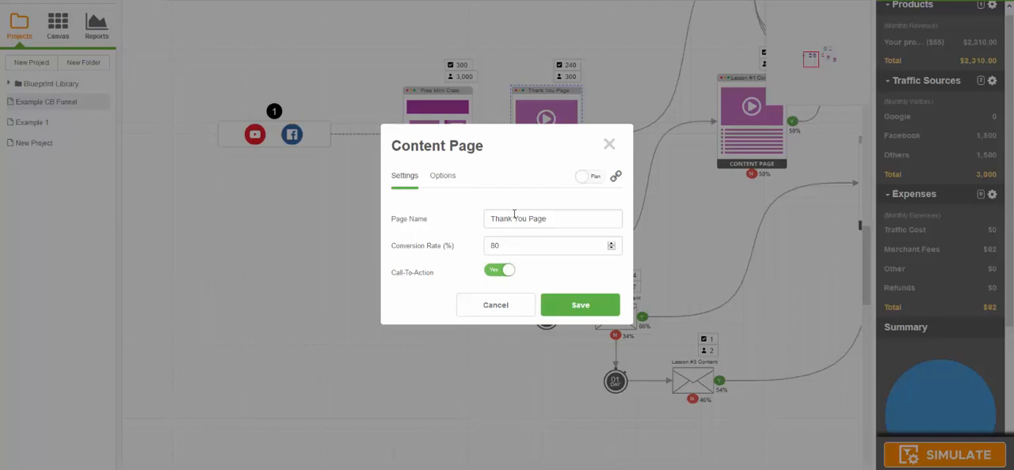
pyautogui.click(577, 304)
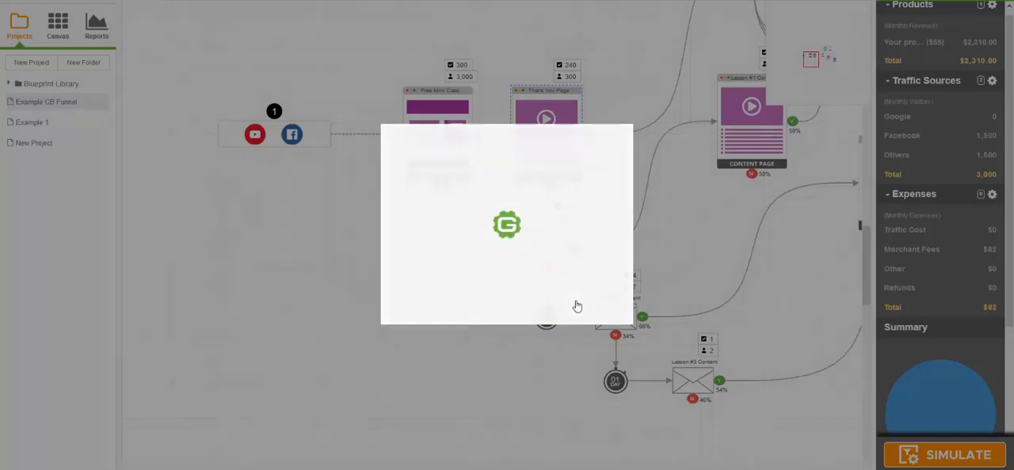
pyautogui.moveTo(615, 95); pyautogui.dragTo(517, 201)
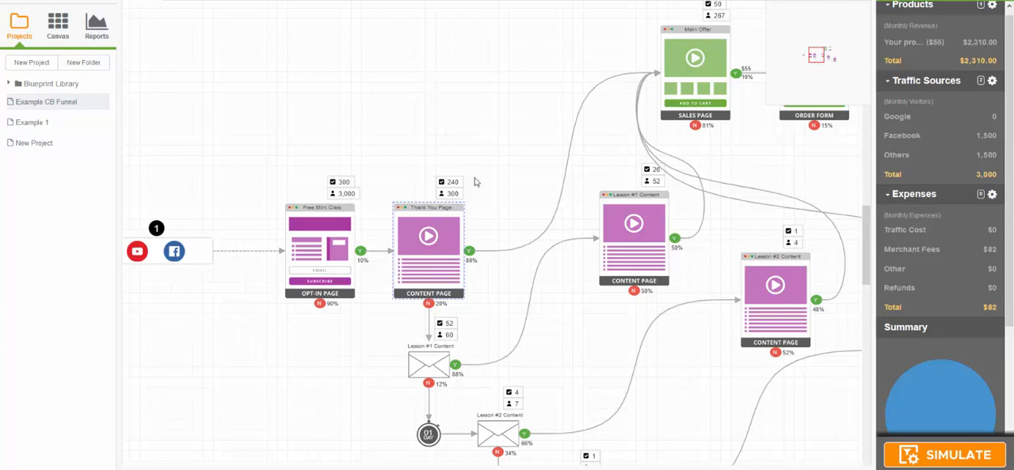
pyautogui.moveTo(509, 151); pyautogui.dragTo(448, 192)
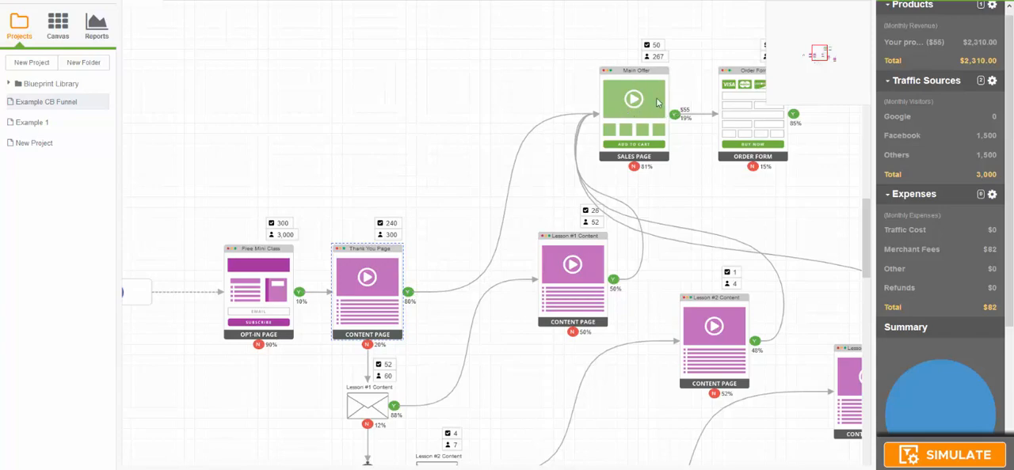
pyautogui.moveTo(686, 164); pyautogui.dragTo(648, 167)
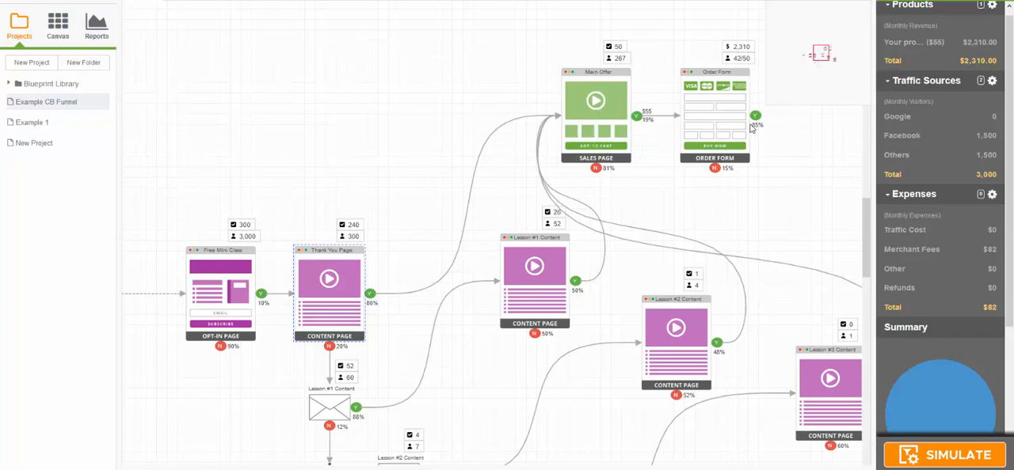
pyautogui.moveTo(775, 162); pyautogui.dragTo(744, 168)
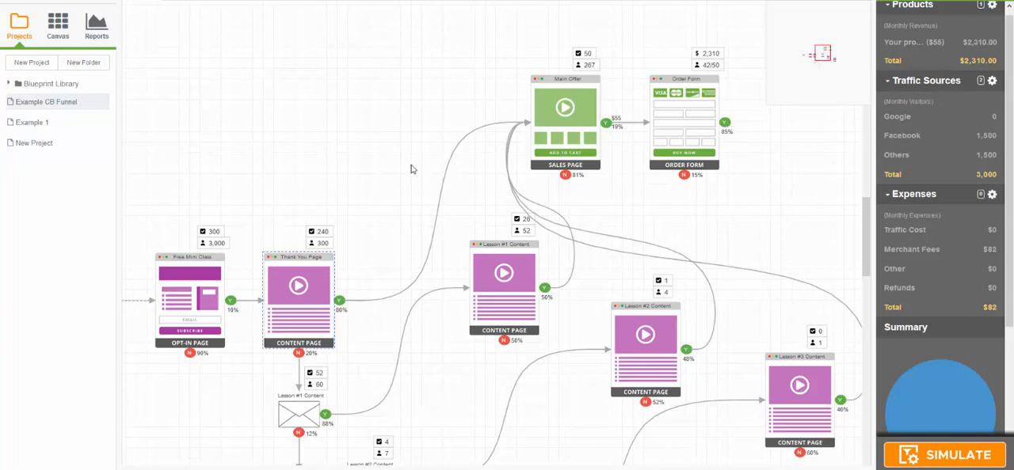
pyautogui.moveTo(411, 169); pyautogui.dragTo(486, 100)
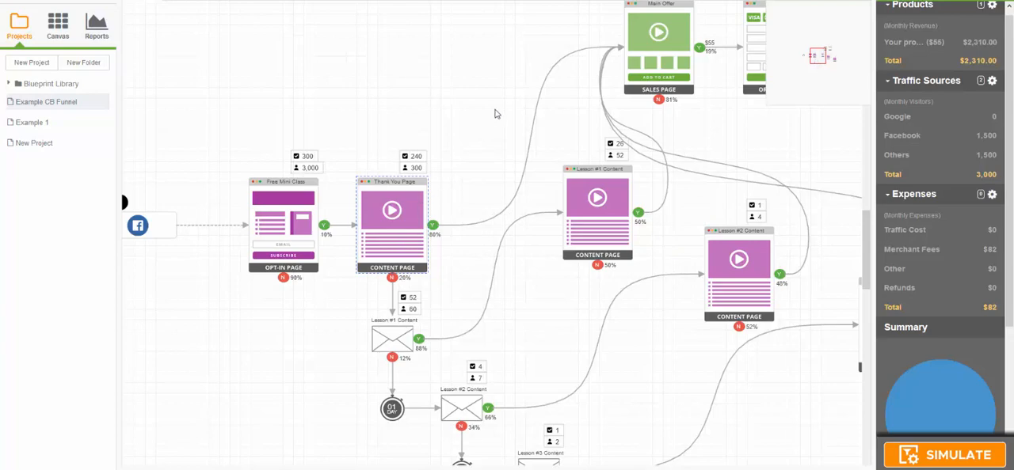
pyautogui.moveTo(497, 108); pyautogui.dragTo(464, 160)
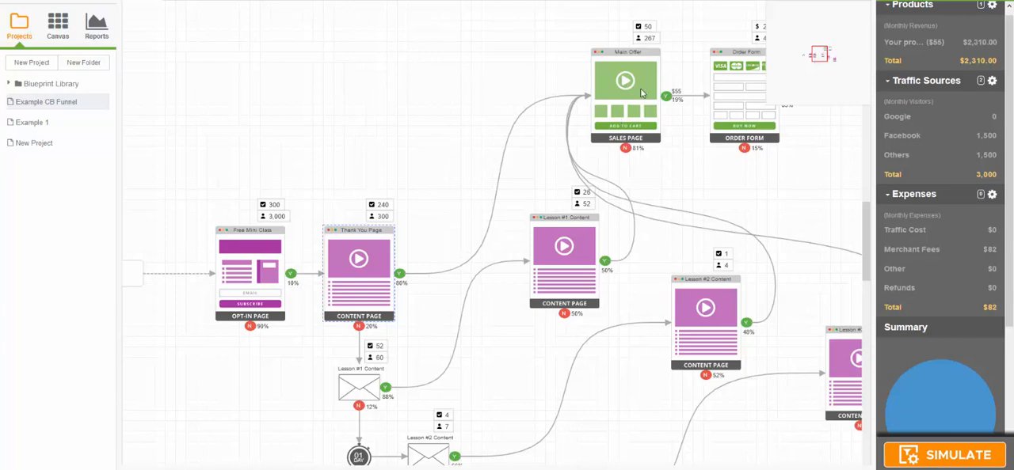
pyautogui.moveTo(703, 141); pyautogui.dragTo(655, 144)
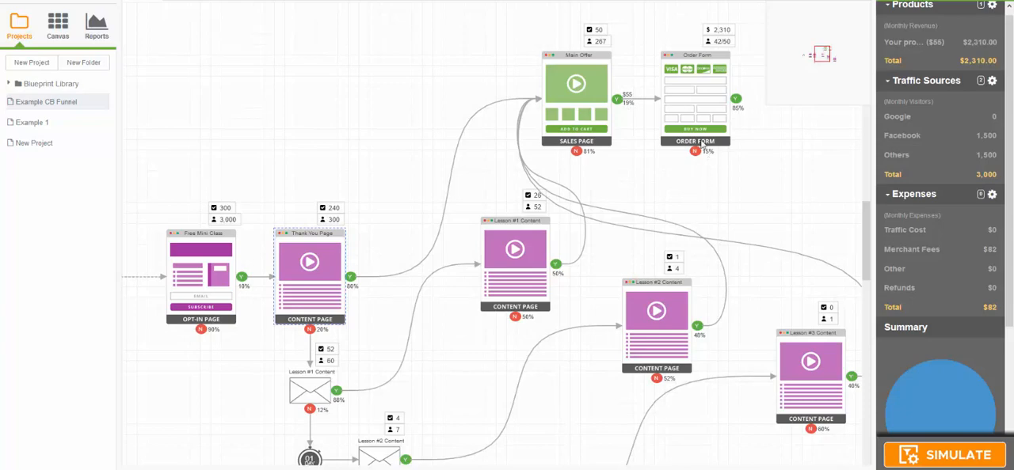
pyautogui.moveTo(693, 194); pyautogui.dragTo(825, 159)
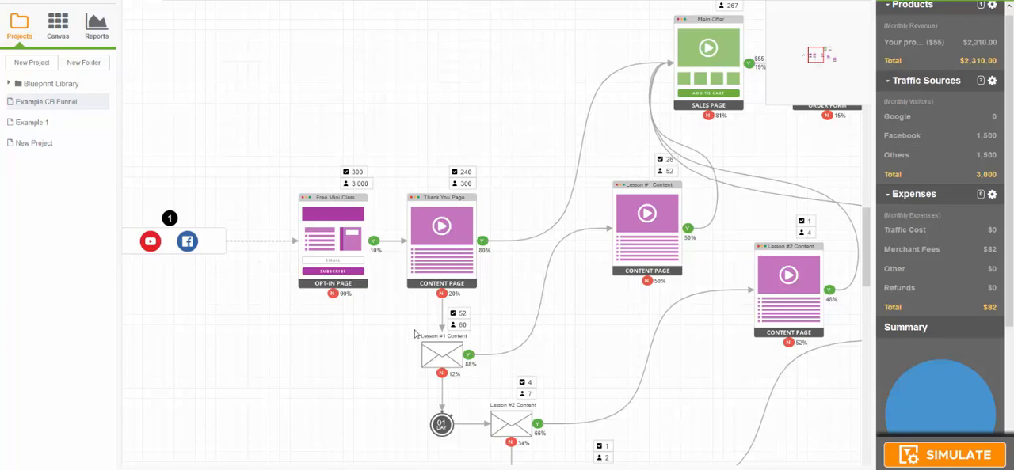
# Step: Check the settings of the Lesson #1 Content email below the Thank You Page
pyautogui.moveTo(404, 342); pyautogui.dragTo(415, 169)
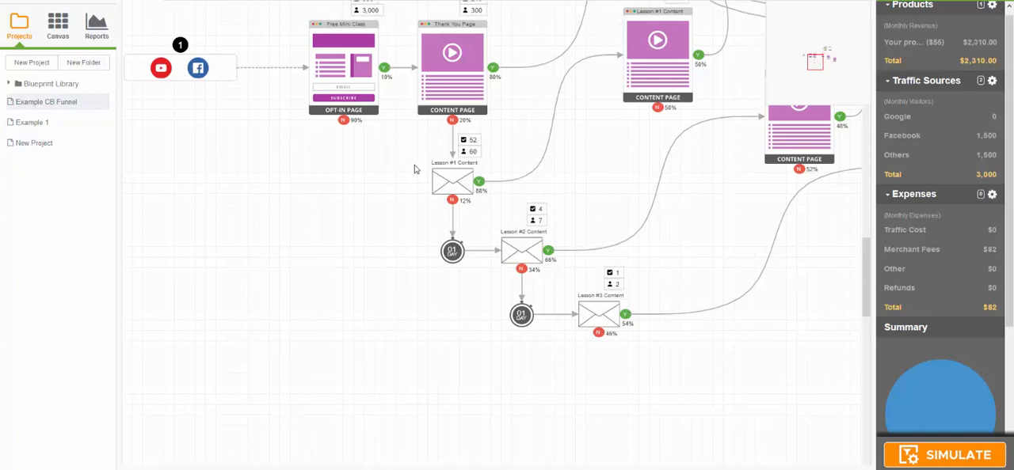
pyautogui.doubleClick(457, 184)
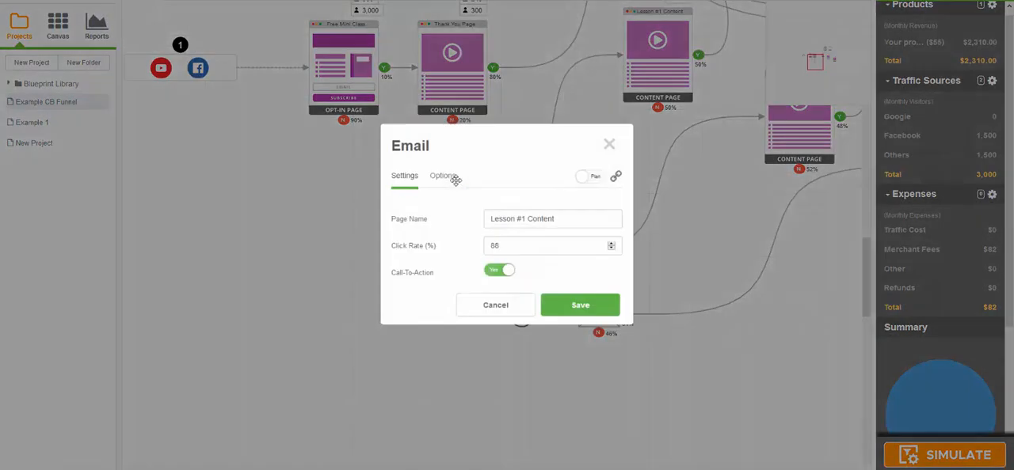
pyautogui.click(608, 147)
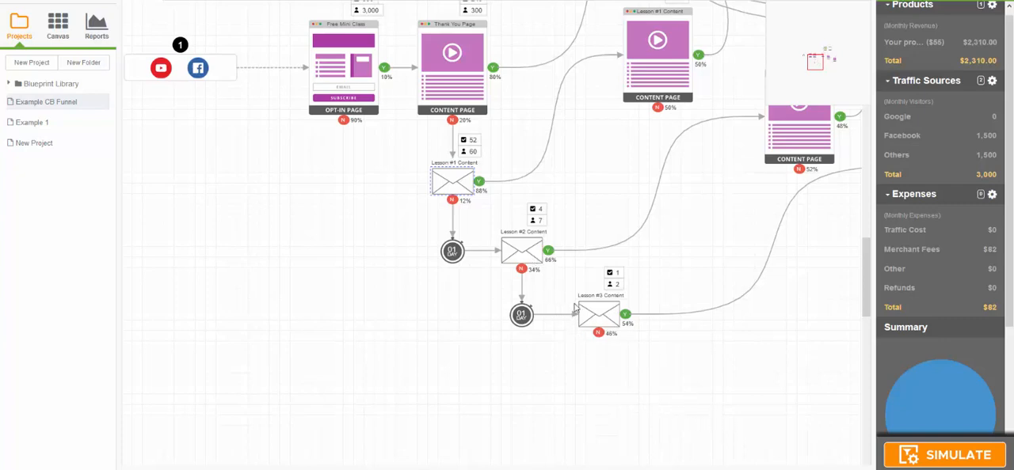
# Step: Examine how the three lesson emails lead through their content pages to the Main Offer sales page and Order Form
pyautogui.moveTo(638, 174); pyautogui.dragTo(588, 264)
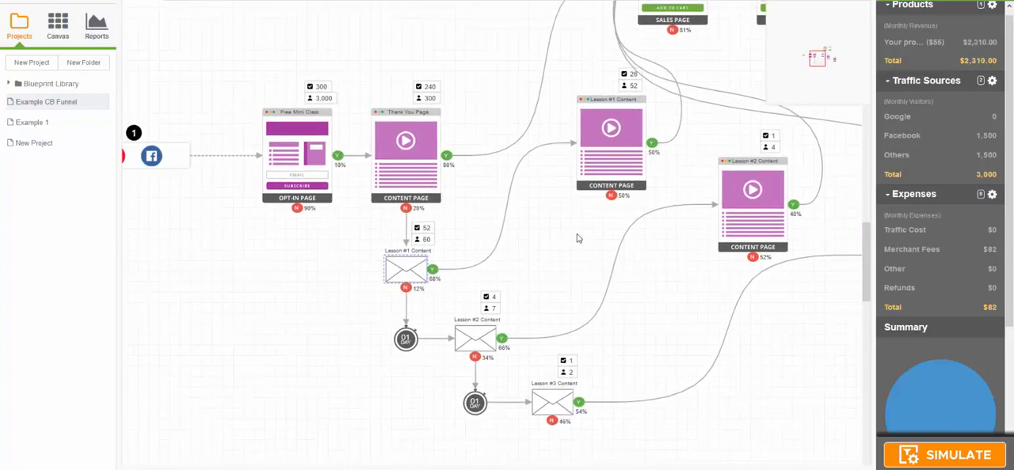
pyautogui.moveTo(509, 105); pyautogui.dragTo(475, 165)
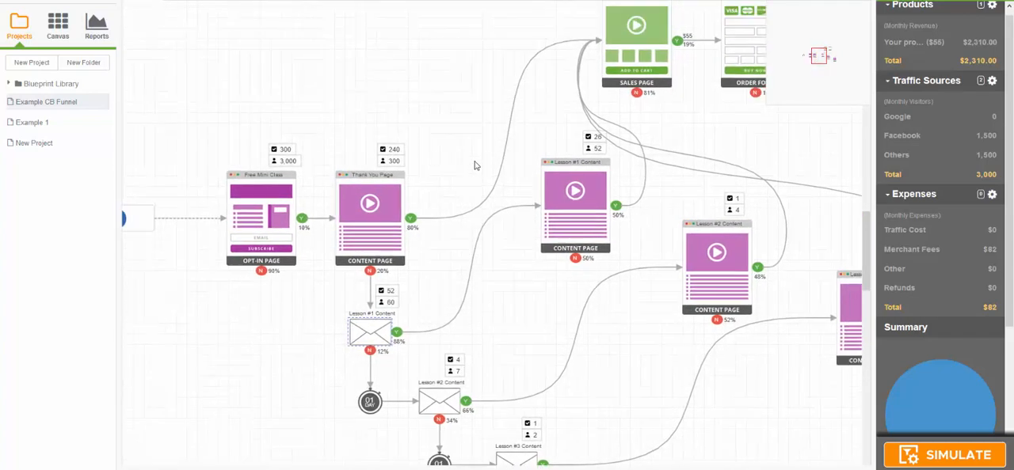
pyautogui.moveTo(475, 299); pyautogui.dragTo(493, 234)
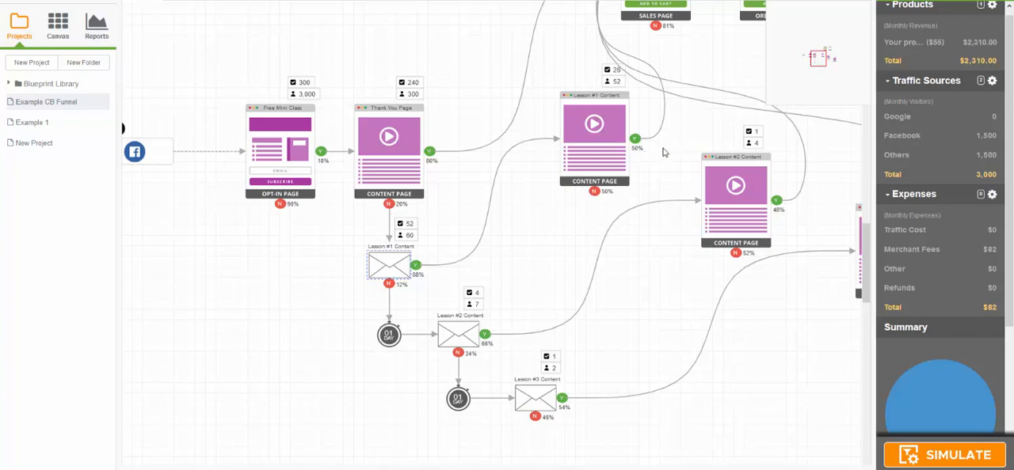
pyautogui.moveTo(665, 152); pyautogui.dragTo(631, 218)
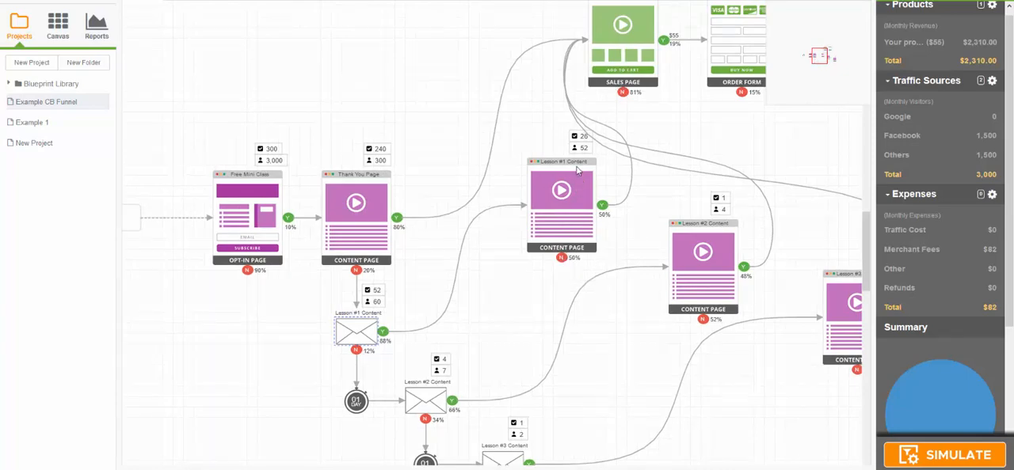
pyautogui.moveTo(518, 317); pyautogui.dragTo(475, 210)
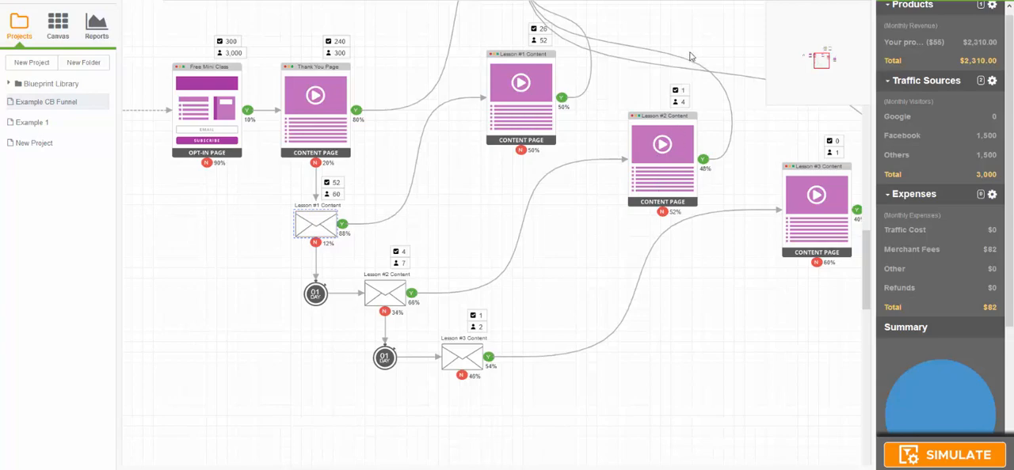
pyautogui.moveTo(700, 50); pyautogui.dragTo(682, 134)
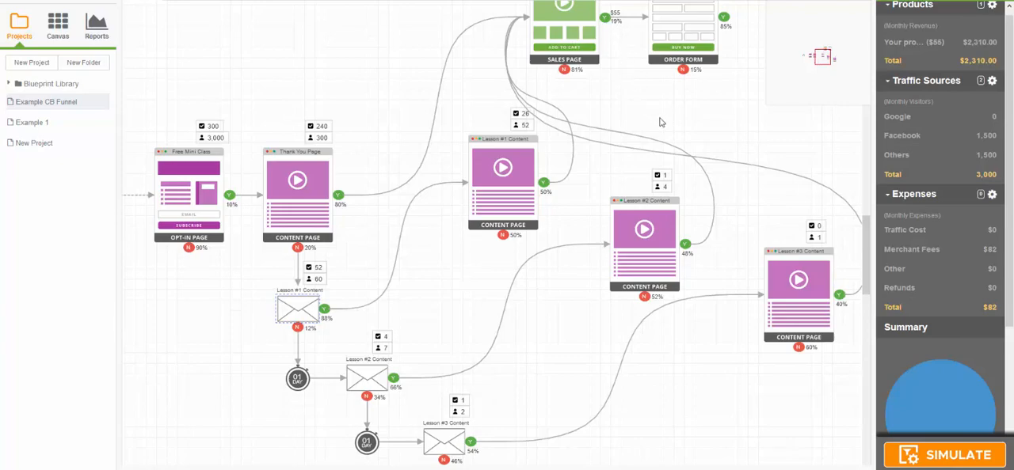
pyautogui.moveTo(662, 122); pyautogui.dragTo(608, 208)
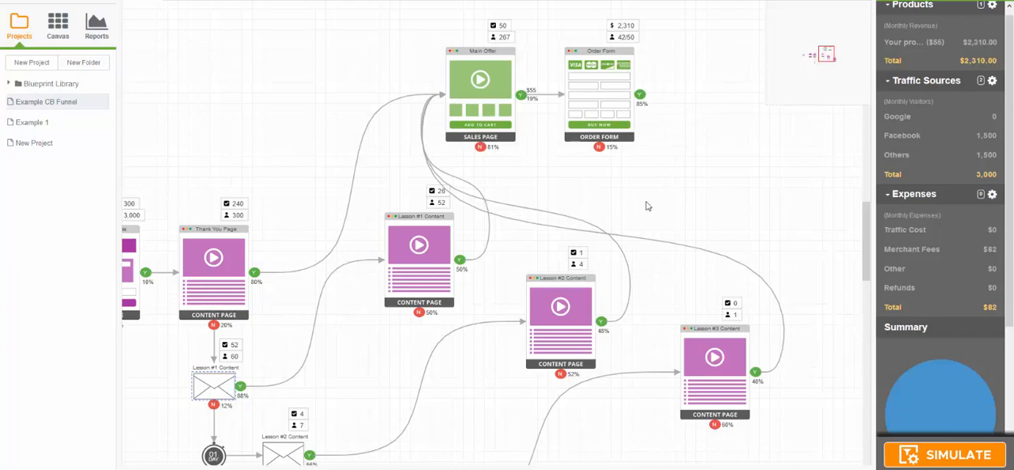
pyautogui.moveTo(618, 177); pyautogui.dragTo(571, 114)
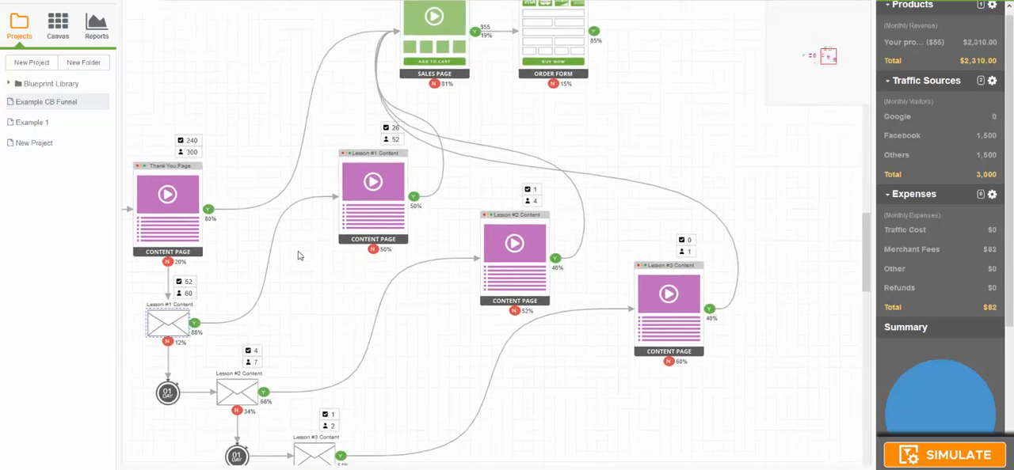
pyautogui.moveTo(602, 152); pyautogui.dragTo(761, 130)
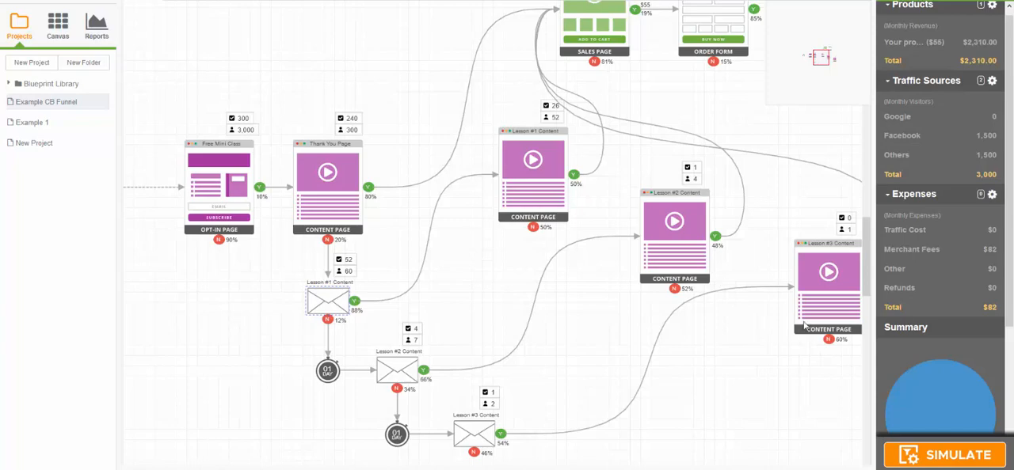
pyautogui.moveTo(766, 419); pyautogui.dragTo(670, 325)
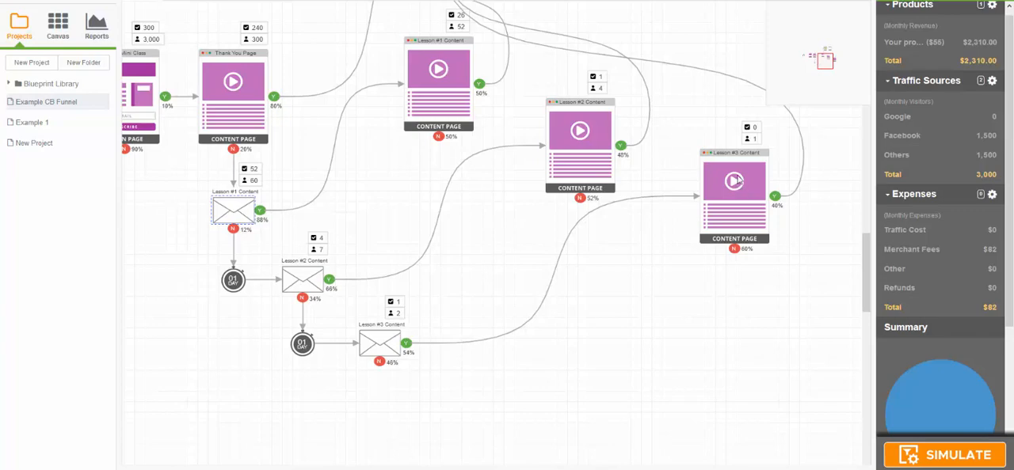
pyautogui.moveTo(681, 95); pyautogui.dragTo(660, 228)
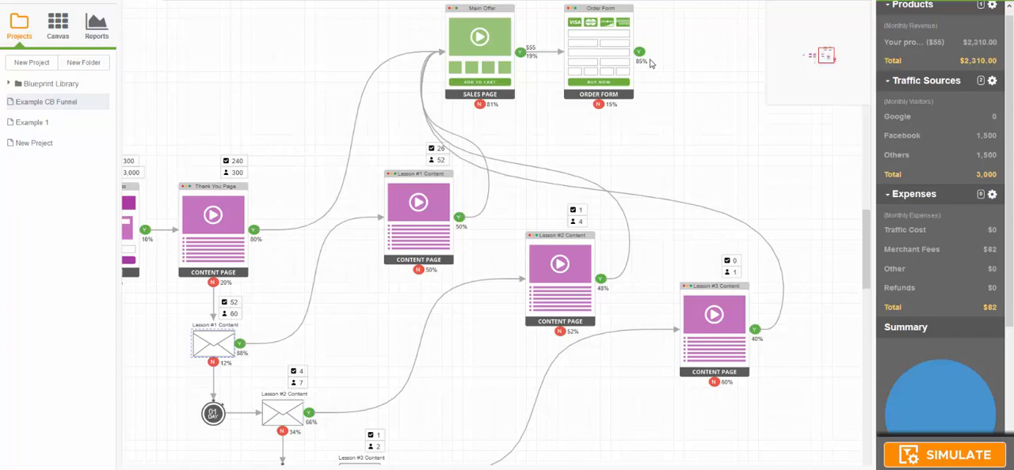
# Step: Recheck the visitor numbers of entry point 1's traffic sources and the opt-in rate of the Free Mini Class page
pyautogui.moveTo(647, 121); pyautogui.dragTo(764, 121)
pyautogui.moveTo(735, 164); pyautogui.dragTo(719, 106)
pyautogui.moveTo(293, 75); pyautogui.dragTo(420, 71)
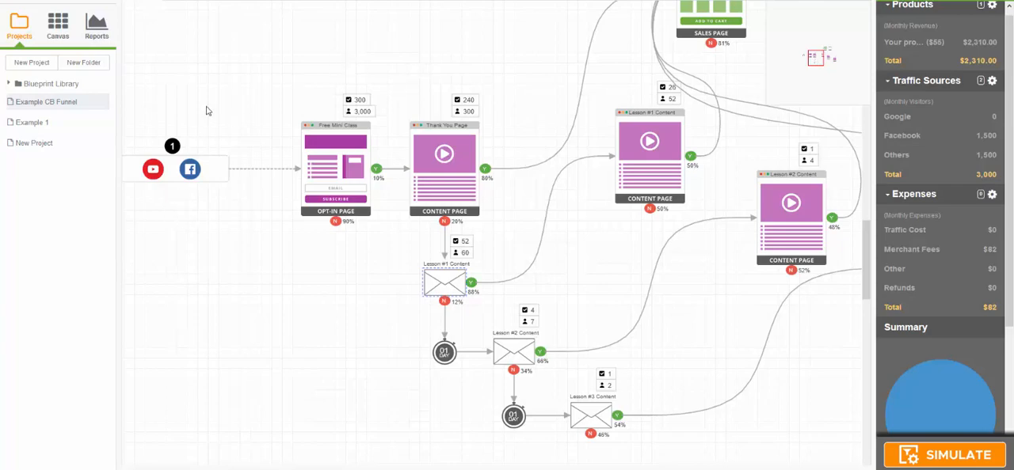
pyautogui.doubleClick(212, 173)
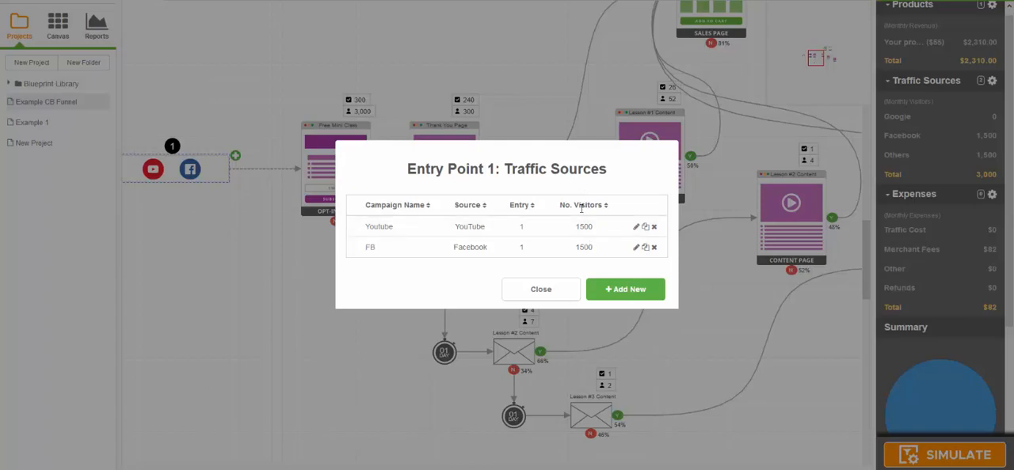
pyautogui.click(541, 289)
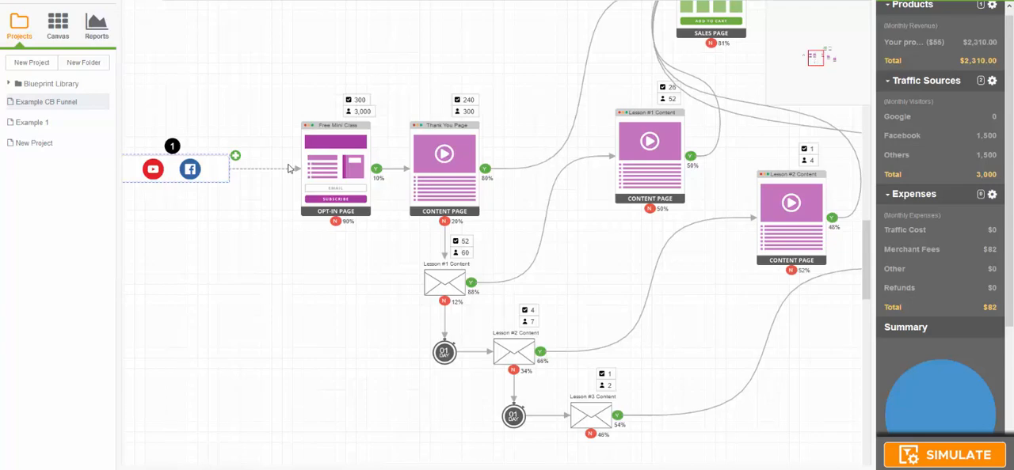
pyautogui.doubleClick(328, 165)
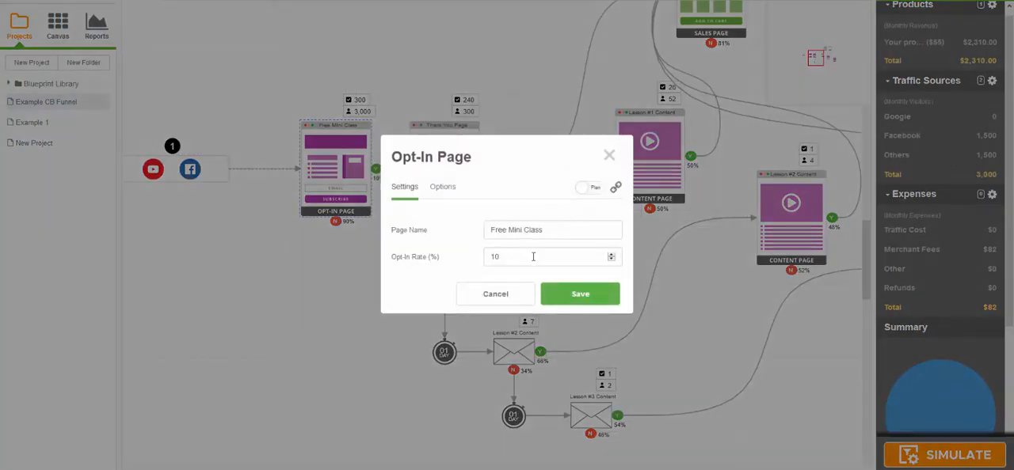
pyautogui.click(607, 156)
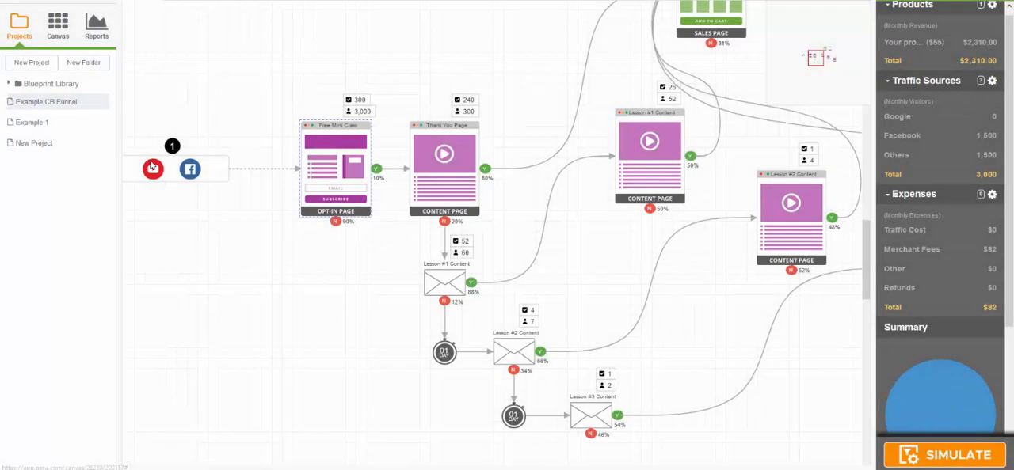
pyautogui.doubleClick(210, 167)
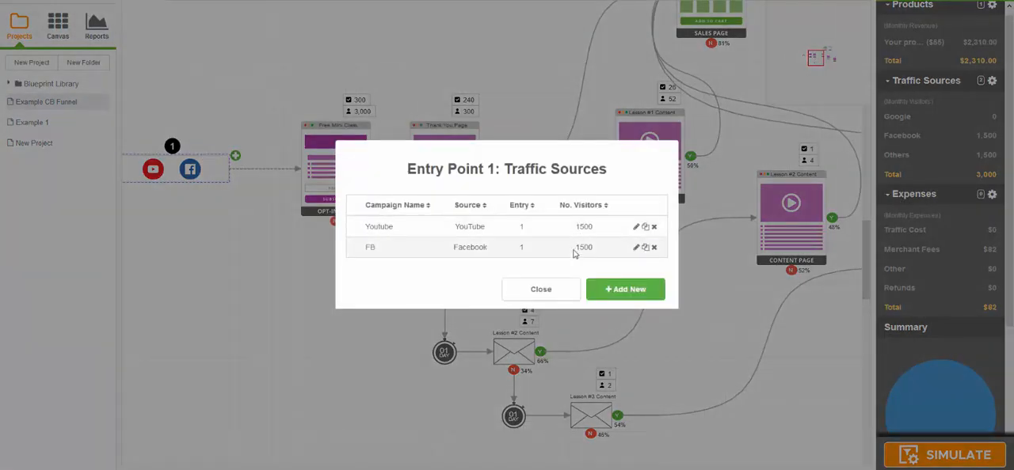
pyautogui.click(552, 289)
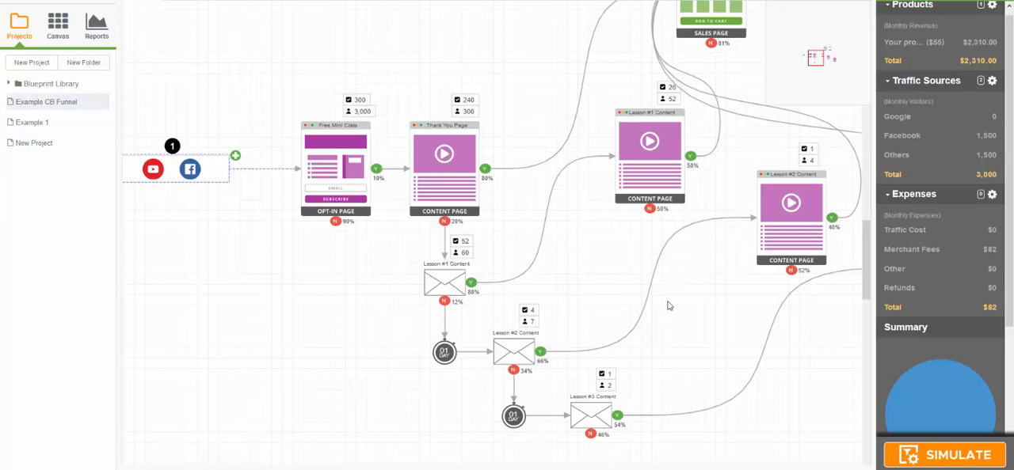
# Step: Examine the paths from the Thank You Page and the three lesson emails to the Main Offer sales page and Order Form
pyautogui.moveTo(558, 111); pyautogui.dragTo(502, 184)
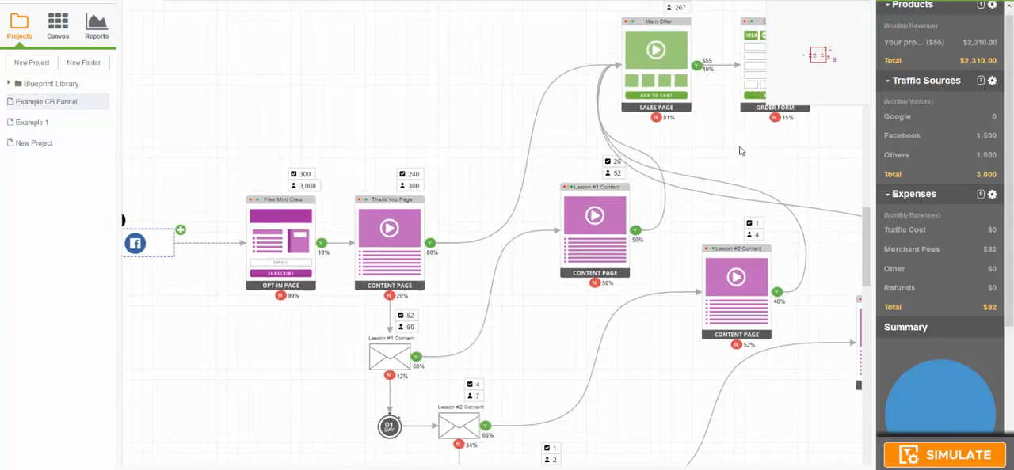
pyautogui.moveTo(741, 149); pyautogui.dragTo(722, 148)
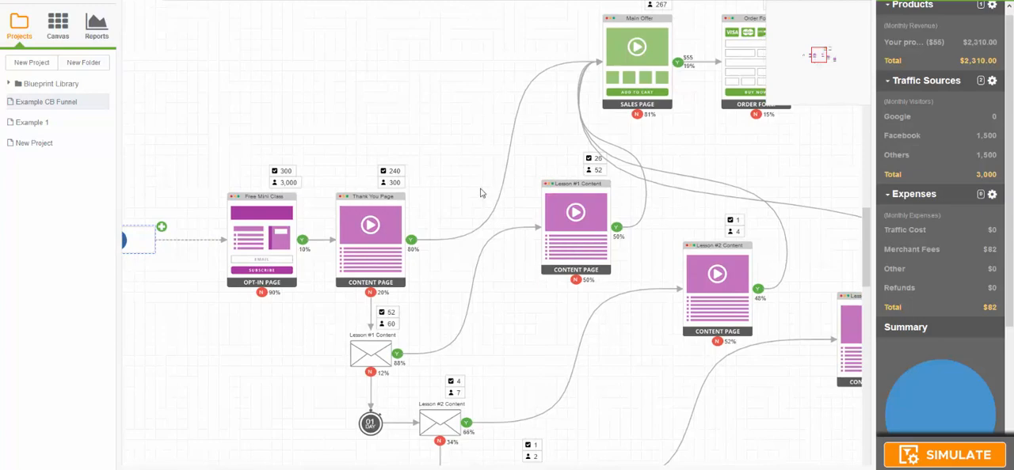
pyautogui.moveTo(480, 188); pyautogui.dragTo(448, 99)
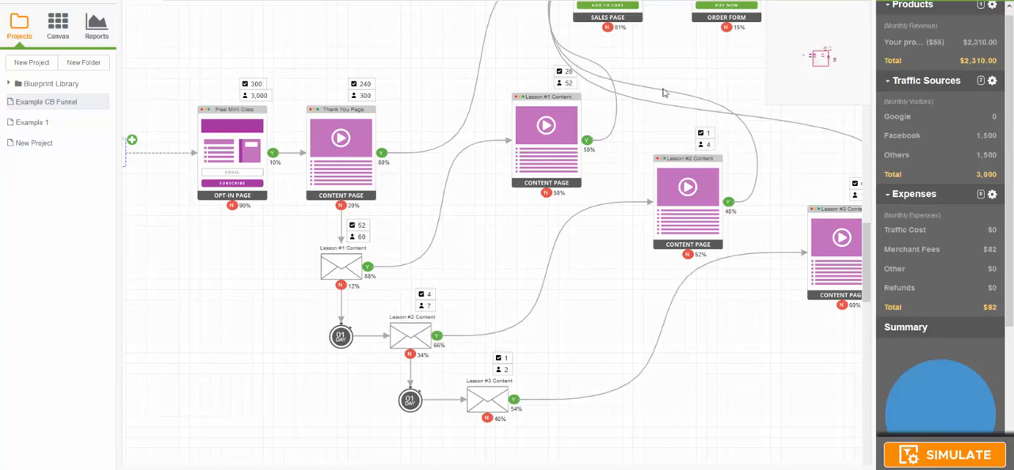
pyautogui.scroll(2, 693, 77)
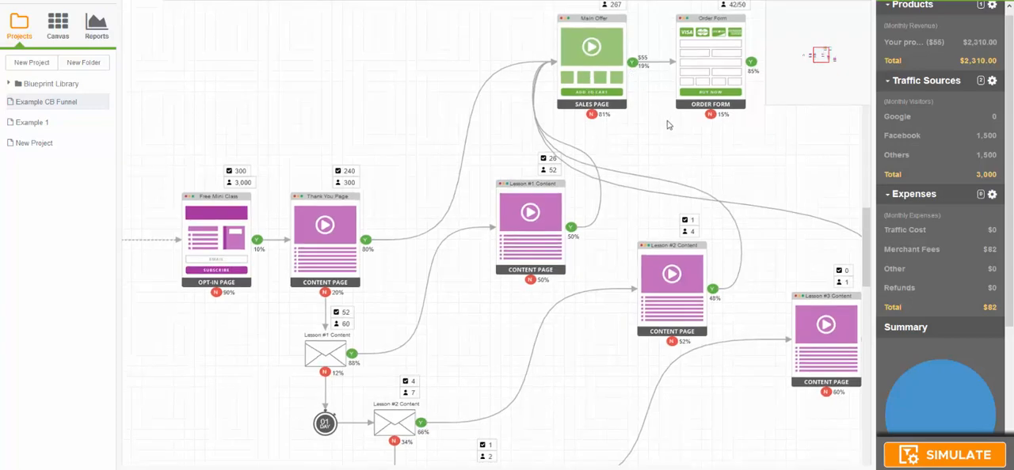
pyautogui.moveTo(668, 125); pyautogui.dragTo(607, 85)
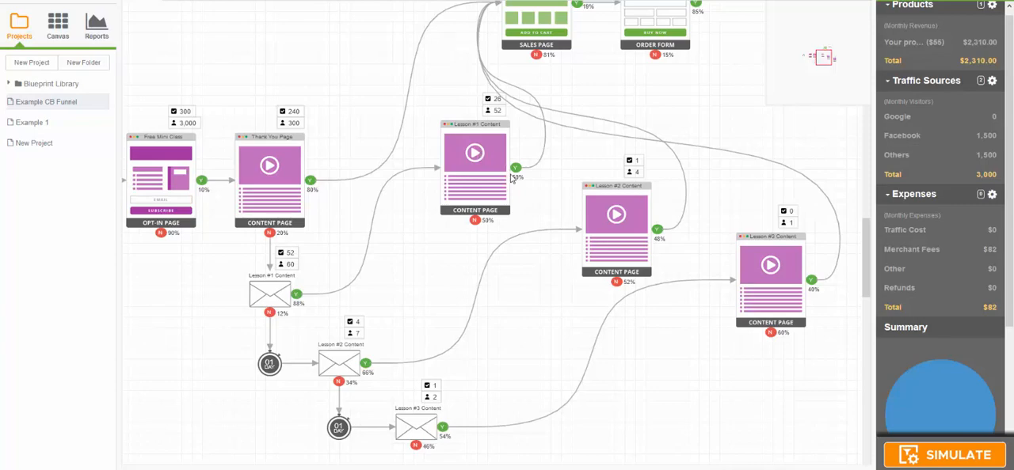
pyautogui.moveTo(556, 106); pyautogui.dragTo(682, 129)
pyautogui.moveTo(275, 327); pyautogui.dragTo(290, 240)
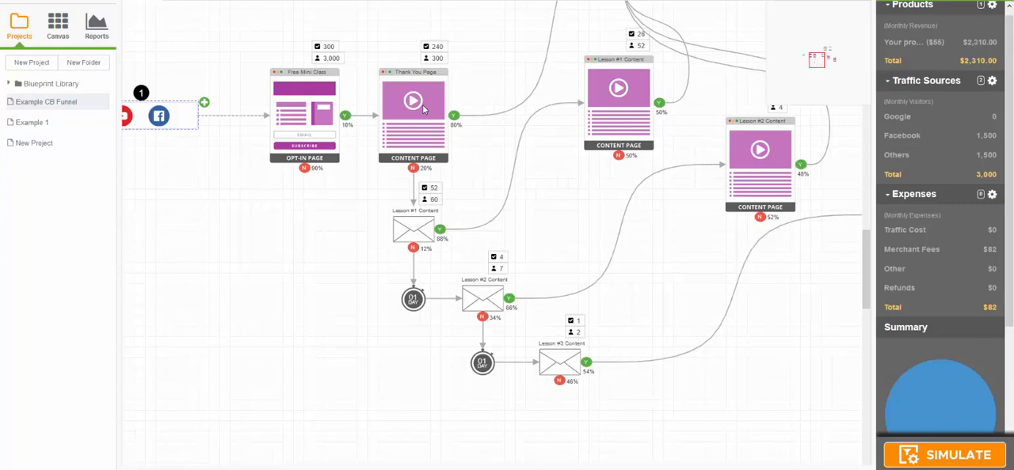
pyautogui.moveTo(466, 105); pyautogui.dragTo(440, 222)
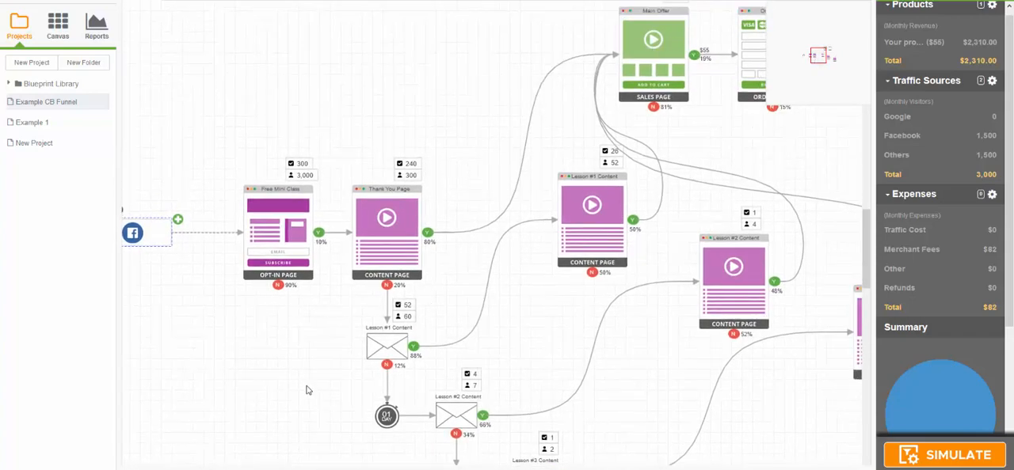
pyautogui.moveTo(308, 390); pyautogui.dragTo(335, 248)
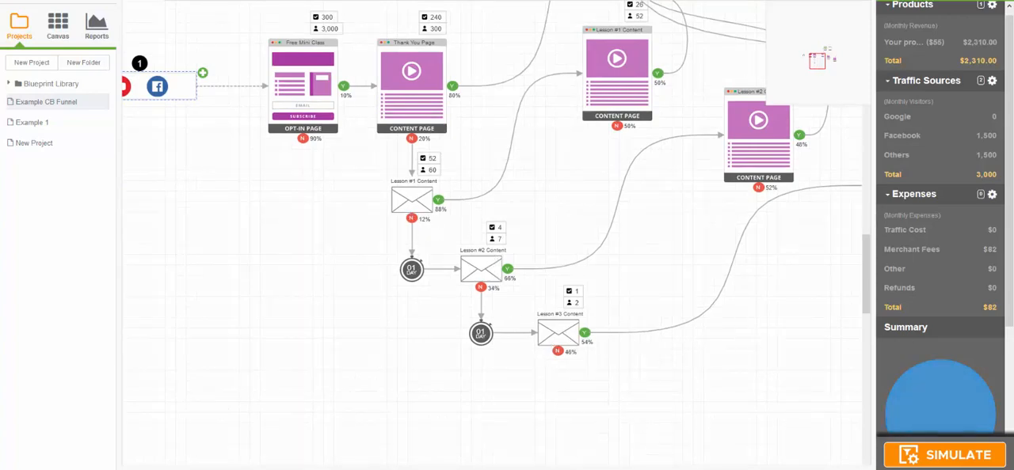
pyautogui.moveTo(697, 348); pyautogui.dragTo(598, 360)
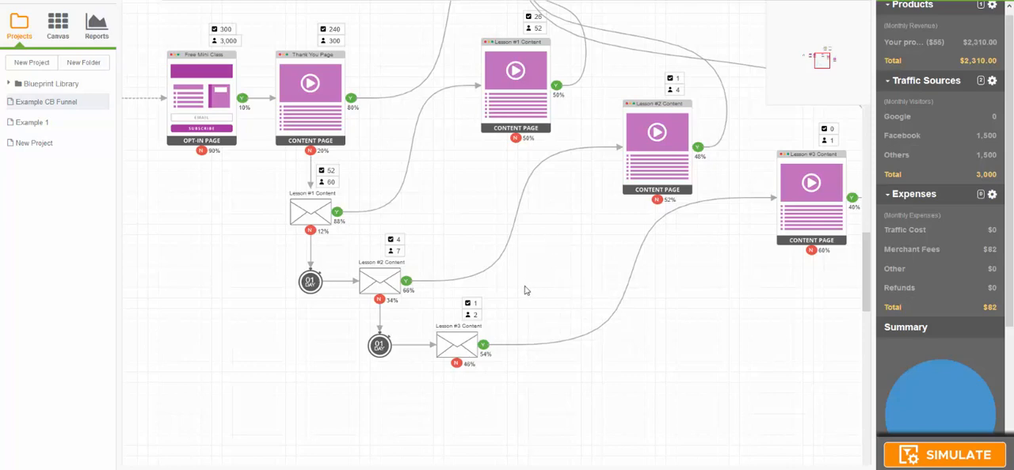
pyautogui.moveTo(540, 291); pyautogui.dragTo(630, 289)
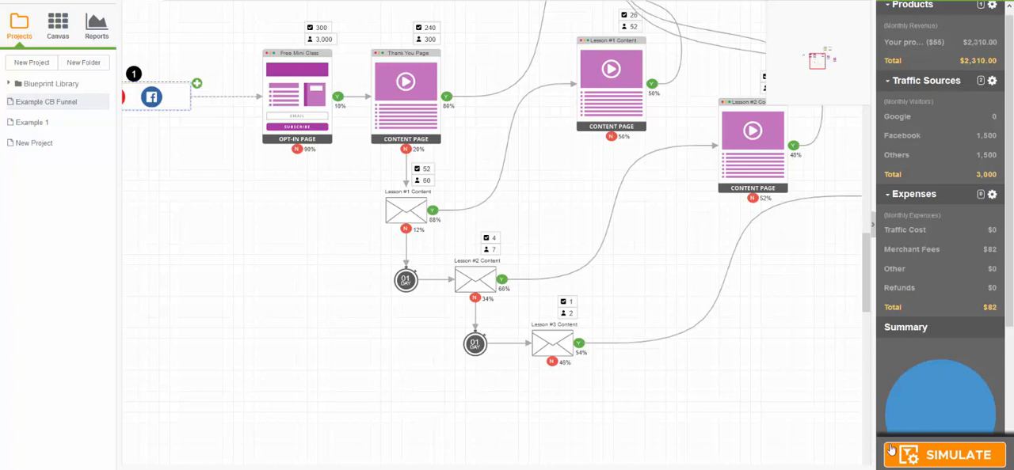
# Step: Simulate the funnel and examine the monthly product revenue alongside the Main Offer, Order Form and lesson content pages
pyautogui.click(912, 465)
pyautogui.scroll(1, 1011, 271)
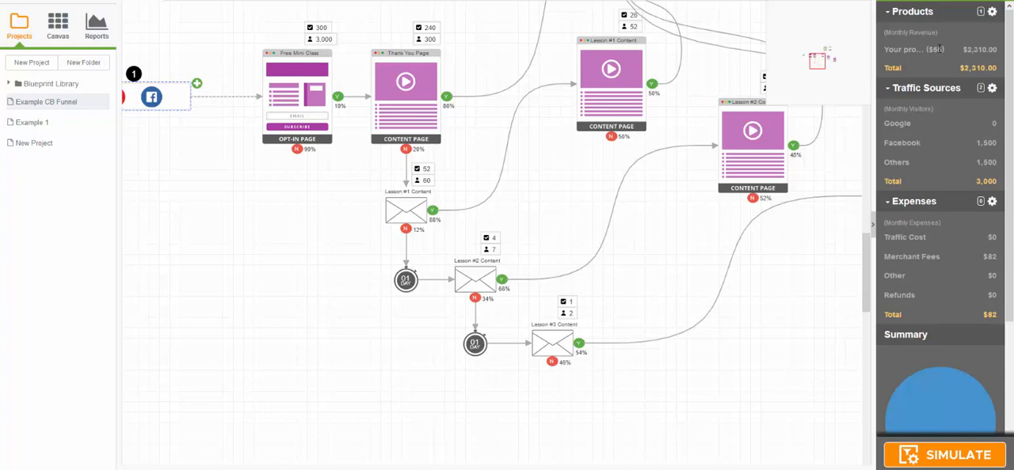
pyautogui.moveTo(647, 220); pyautogui.dragTo(610, 338)
pyautogui.moveTo(718, 138); pyautogui.dragTo(612, 236)
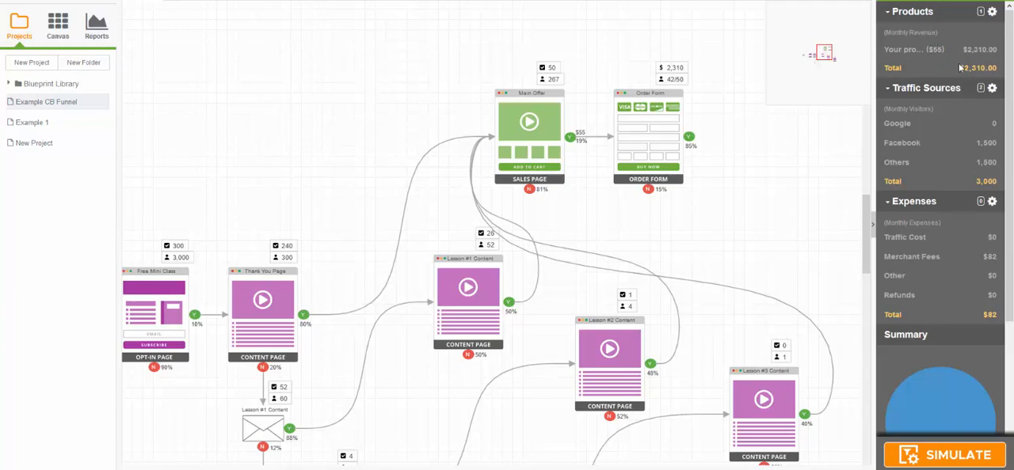
pyautogui.moveTo(753, 208); pyautogui.dragTo(791, 136)
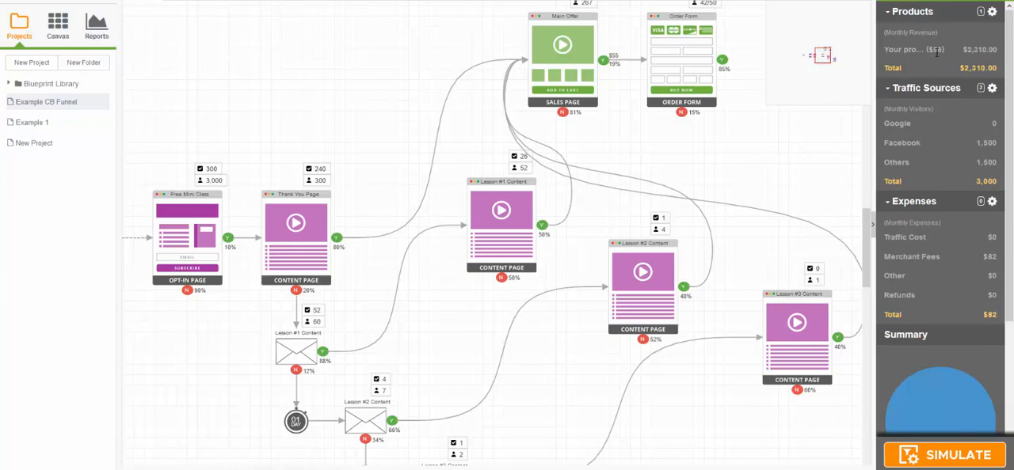
pyautogui.moveTo(795, 153); pyautogui.dragTo(767, 129)
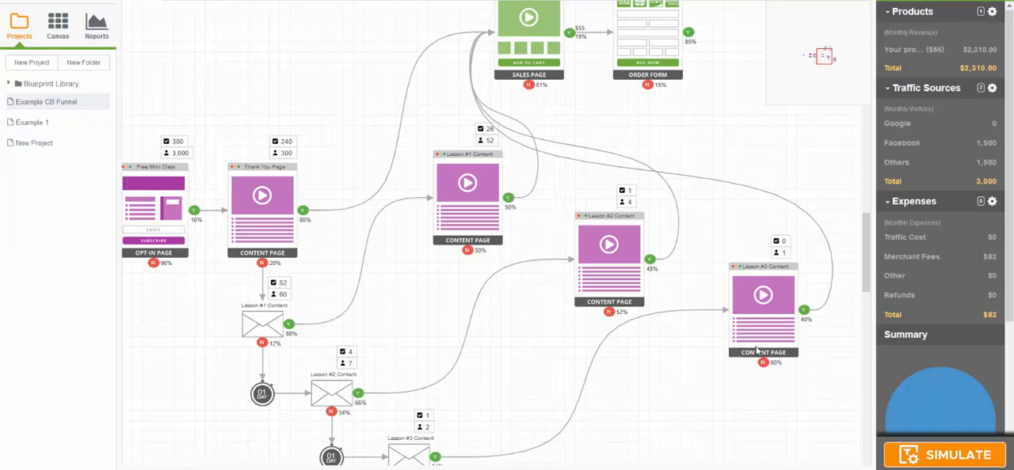
pyautogui.moveTo(399, 309); pyautogui.dragTo(341, 263)
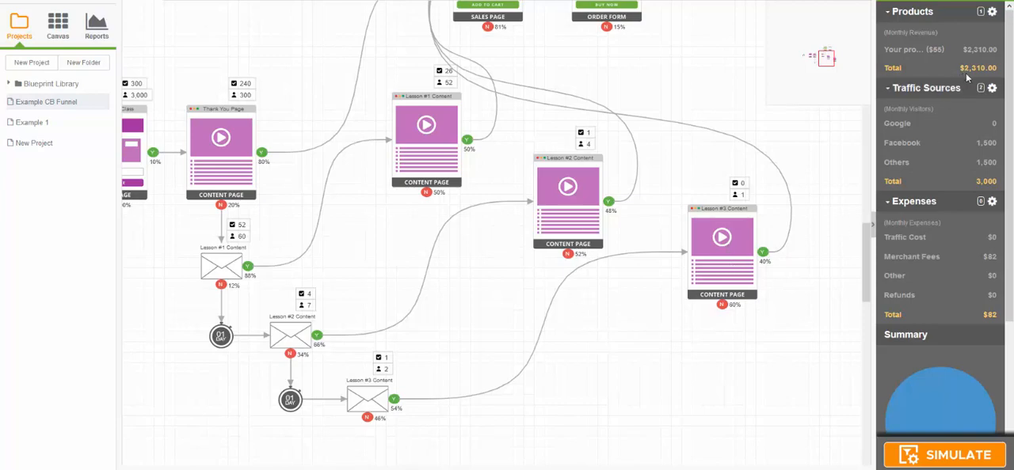
pyautogui.moveTo(753, 99); pyautogui.dragTo(815, 93)
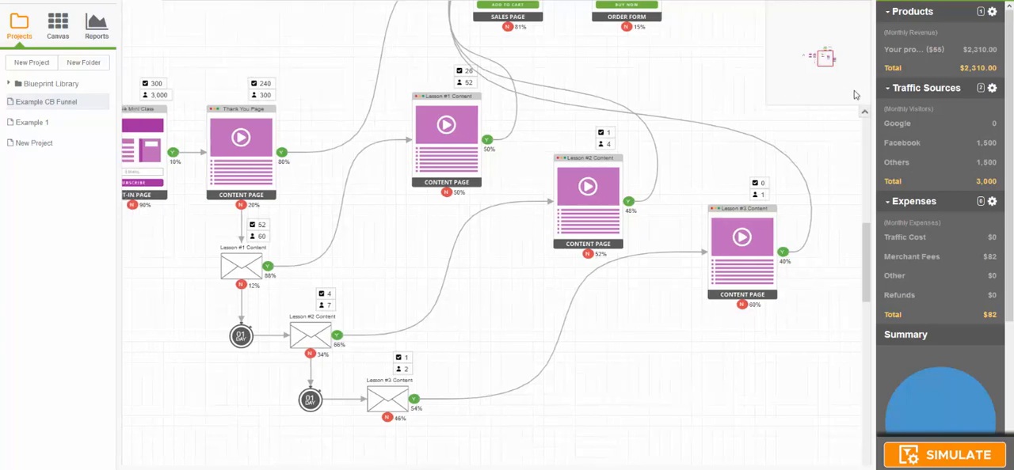
pyautogui.moveTo(679, 99); pyautogui.dragTo(511, 149)
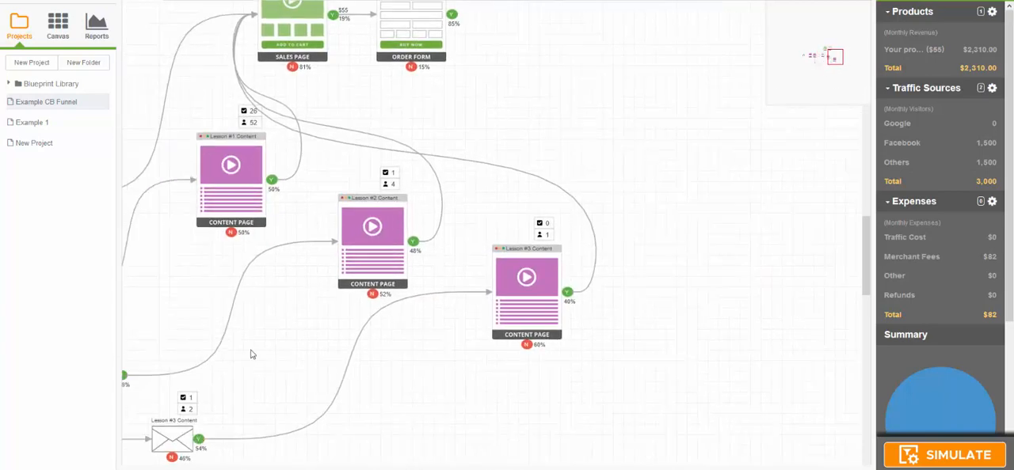
# Step: Set the Free Mini Class page's opt-in rate to 20% and rerun the funnel simulation
pyautogui.moveTo(254, 354); pyautogui.dragTo(555, 324)
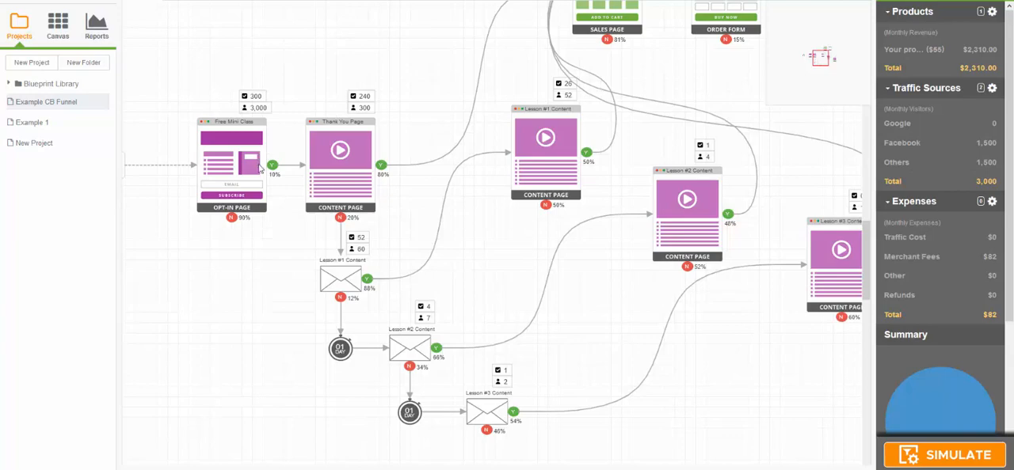
pyautogui.moveTo(202, 274); pyautogui.dragTo(263, 272)
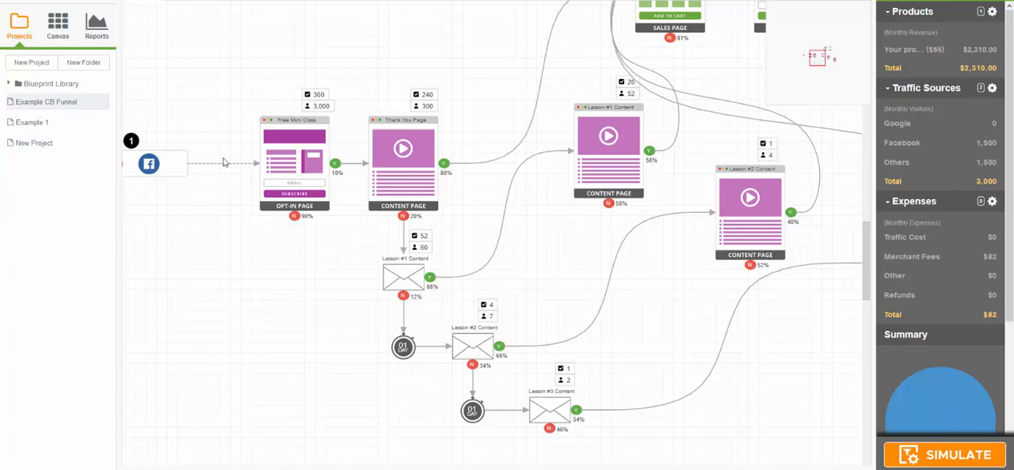
pyautogui.moveTo(139, 236); pyautogui.dragTo(195, 232)
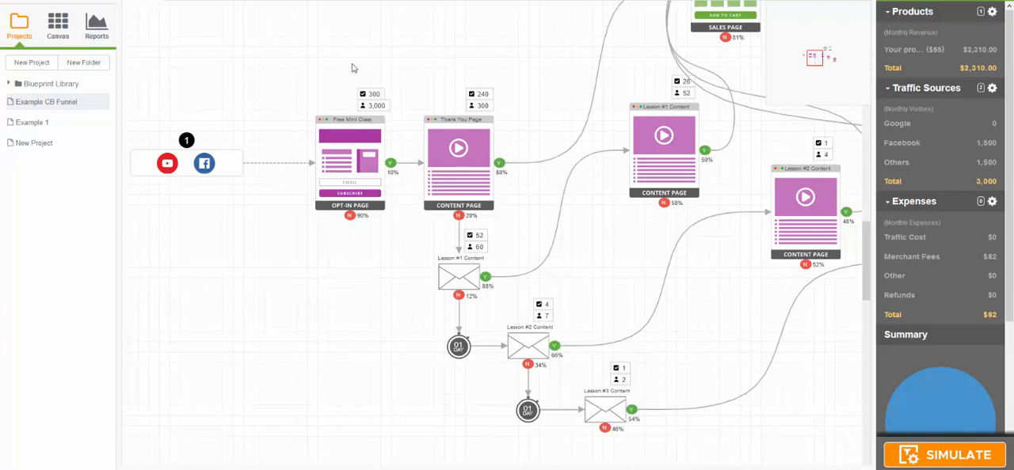
pyautogui.doubleClick(353, 156)
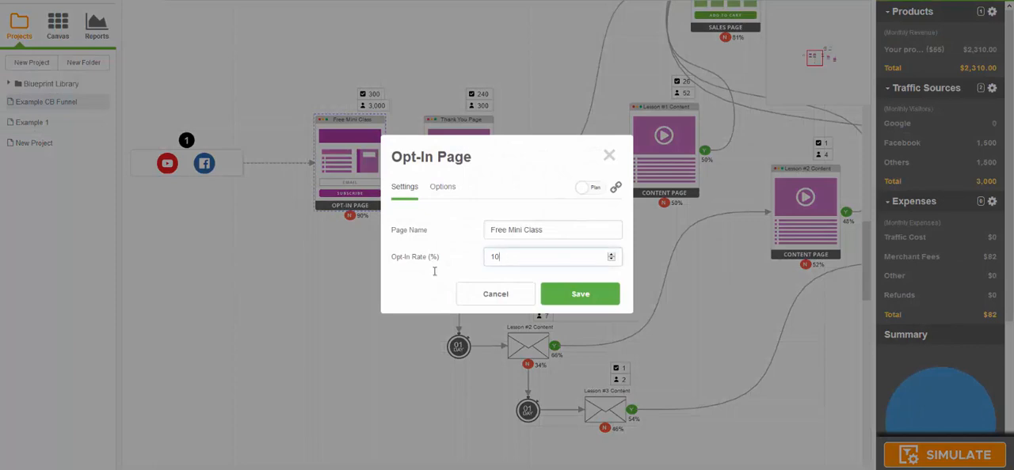
pyautogui.doubleClick(497, 260)
pyautogui.write('2')
pyautogui.click(583, 294)
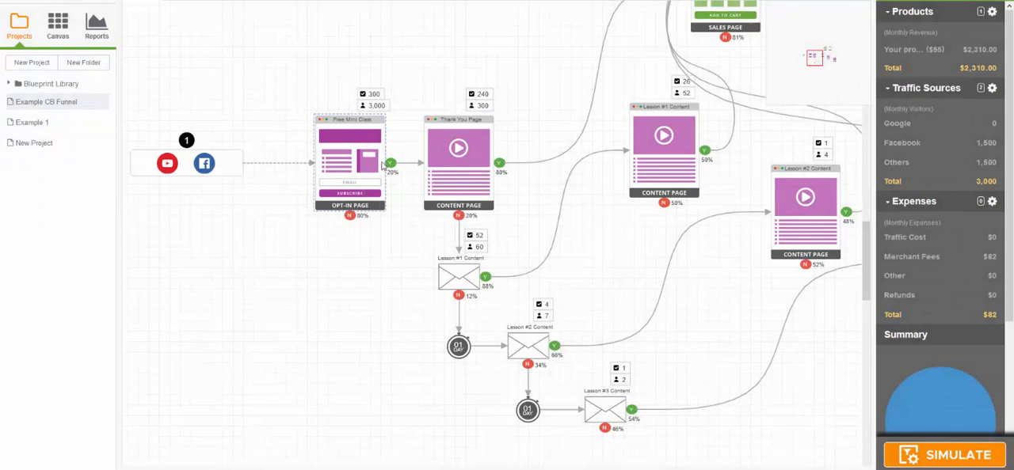
pyautogui.click(953, 458)
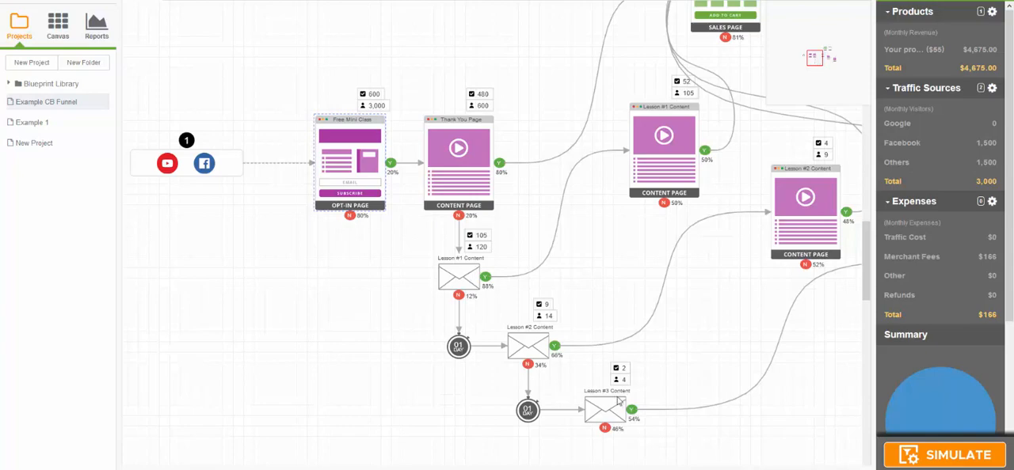
# Step: Review the simulated figures across the lesson emails, content pages, Main Offer, Order Form and opt-in page
pyautogui.moveTo(690, 264); pyautogui.dragTo(553, 228)
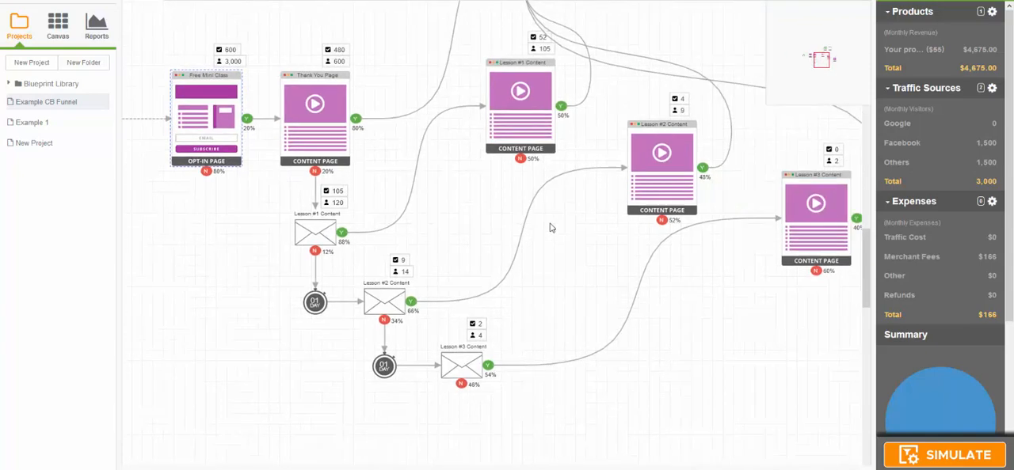
pyautogui.moveTo(693, 246); pyautogui.dragTo(638, 255)
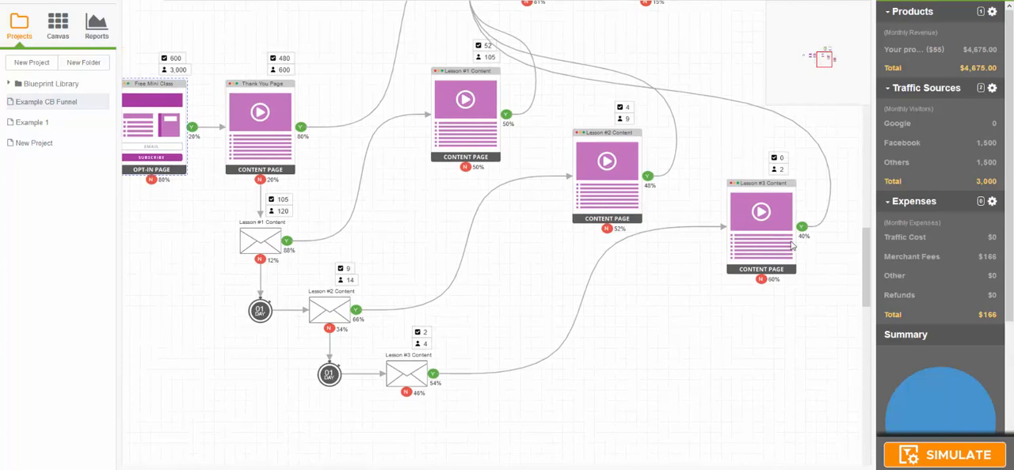
pyautogui.moveTo(707, 116); pyautogui.dragTo(731, 246)
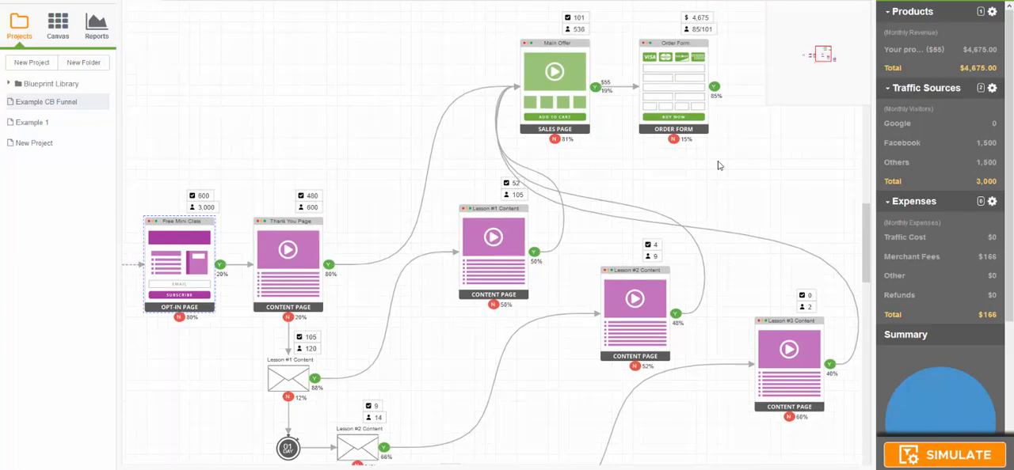
pyautogui.moveTo(708, 172); pyautogui.dragTo(700, 98)
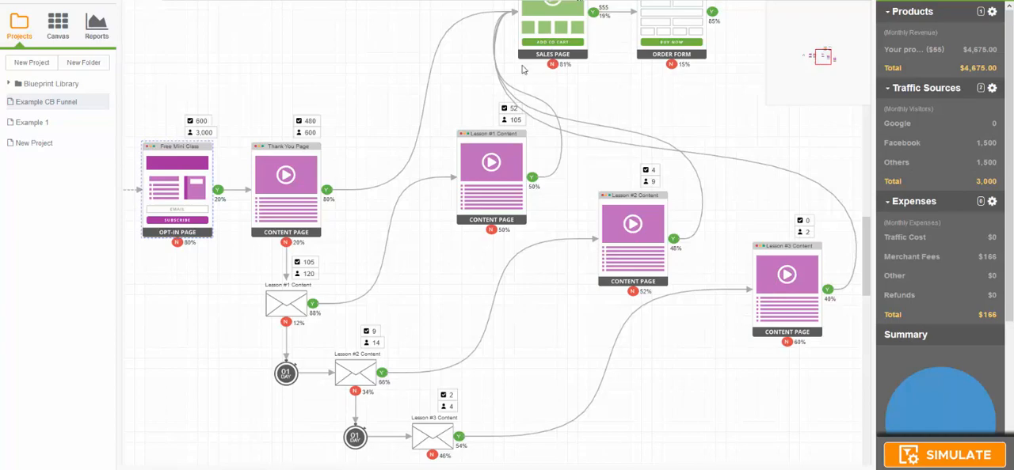
pyautogui.moveTo(364, 76); pyautogui.dragTo(423, 75)
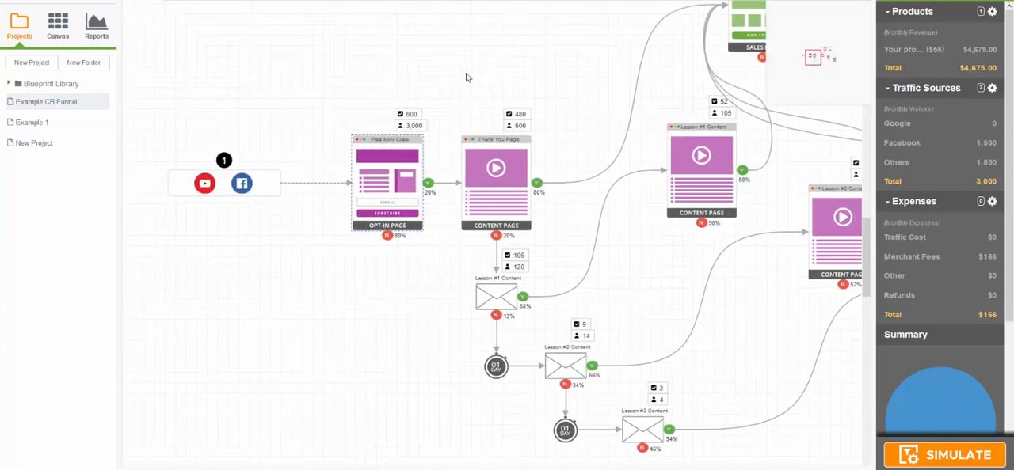
# Step: Check the YouTube and Facebook campaigns and their visitor numbers in Entry Point 1's traffic sources
pyautogui.click(265, 182)
pyautogui.doubleClick(265, 182)
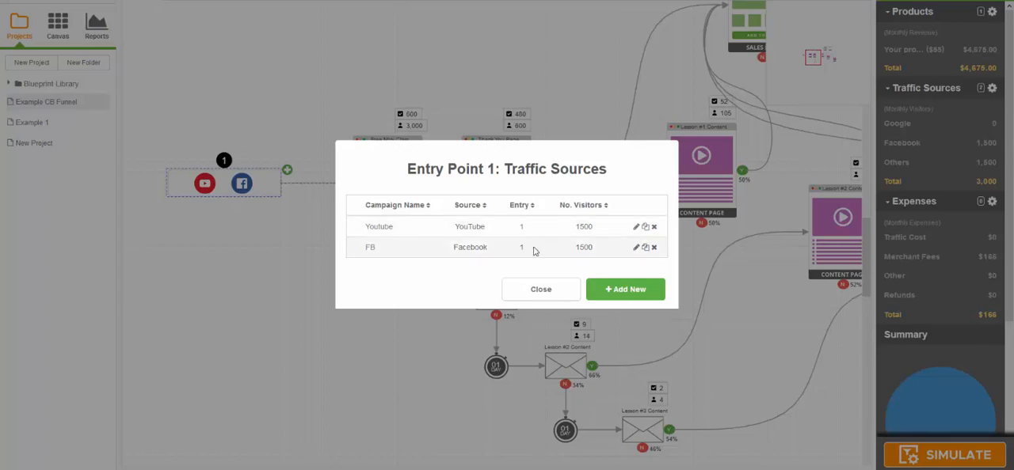
pyautogui.click(542, 291)
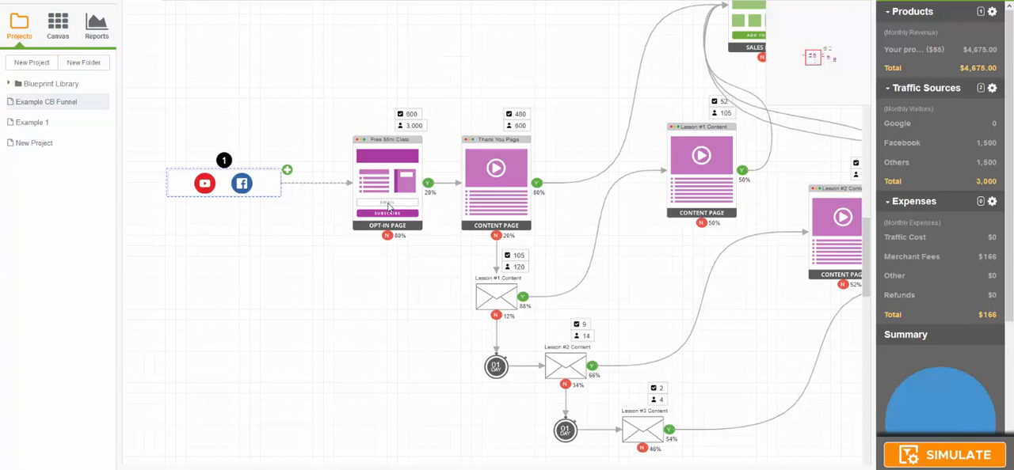
# Step: Examine the funnel's flow from the traffic entry and opt-in page through the lesson emails and content pages to the Main Offer and Order Form
pyautogui.moveTo(519, 64); pyautogui.dragTo(294, 171)
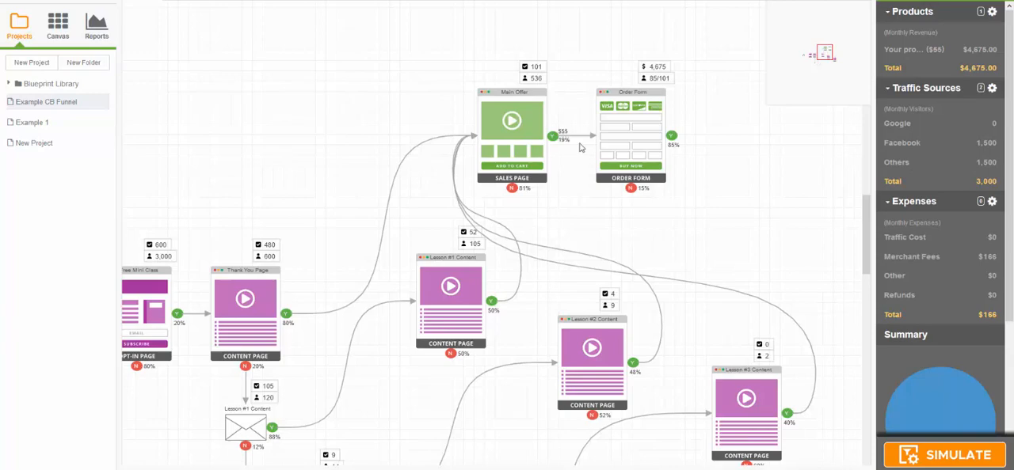
pyautogui.moveTo(690, 260); pyautogui.dragTo(700, 114)
pyautogui.scroll(-2, 673, 295)
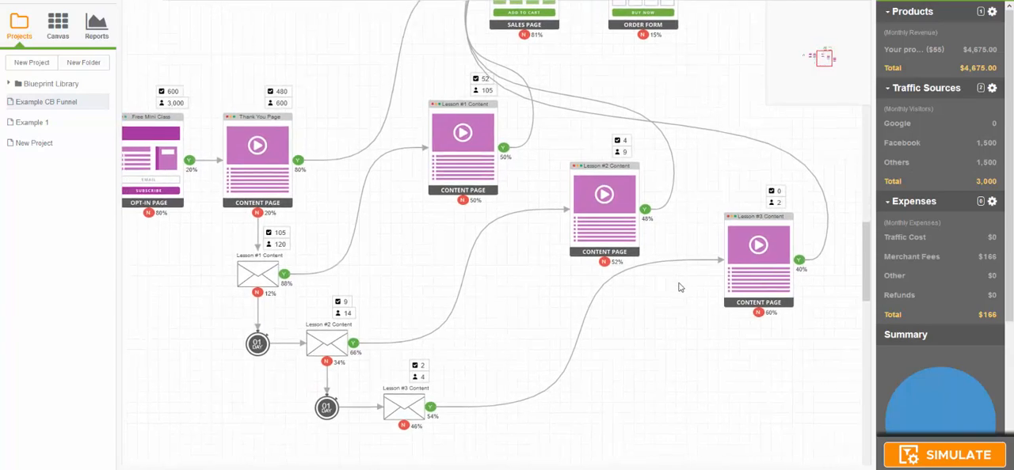
pyautogui.scroll(3, 677, 288)
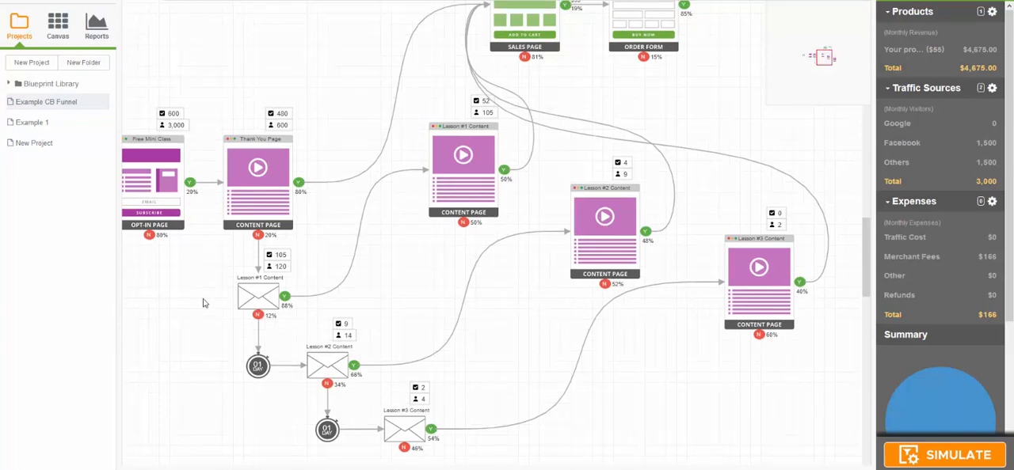
pyautogui.moveTo(198, 300); pyautogui.dragTo(351, 301)
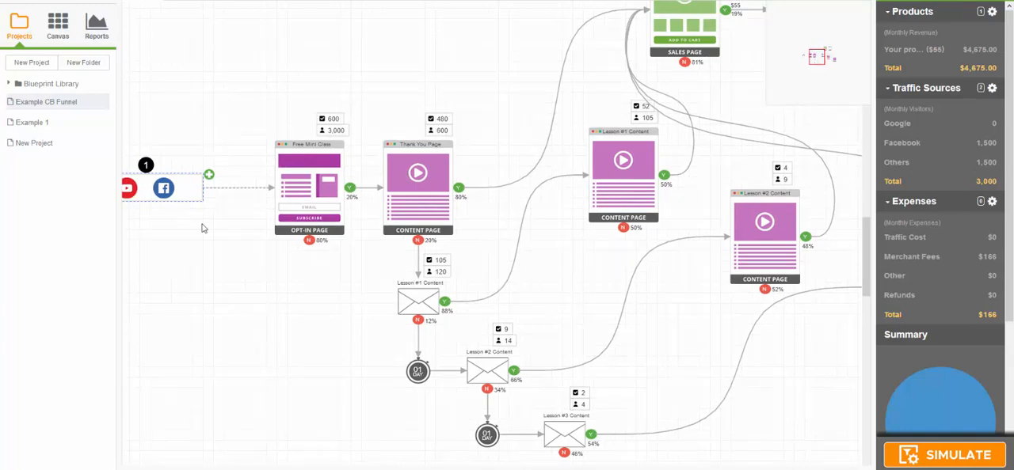
pyautogui.moveTo(650, 313); pyautogui.dragTo(553, 388)
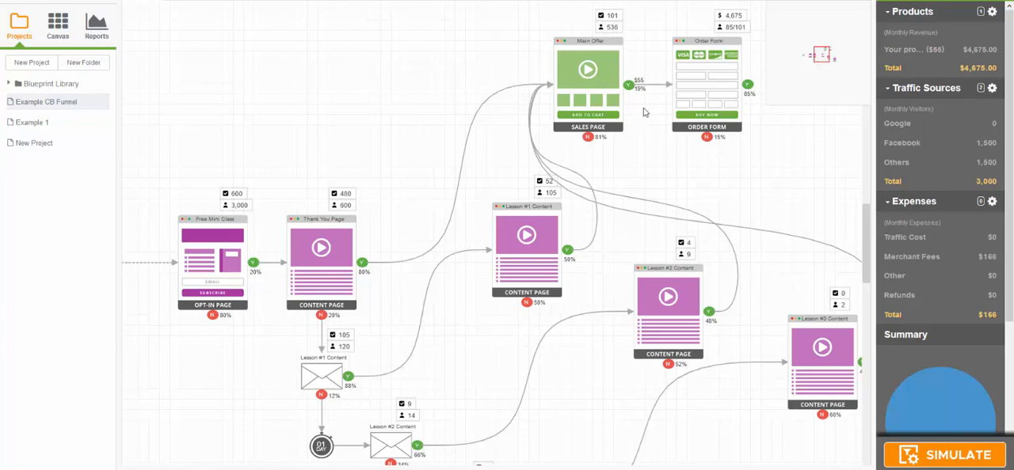
pyautogui.moveTo(475, 141); pyautogui.dragTo(415, 27)
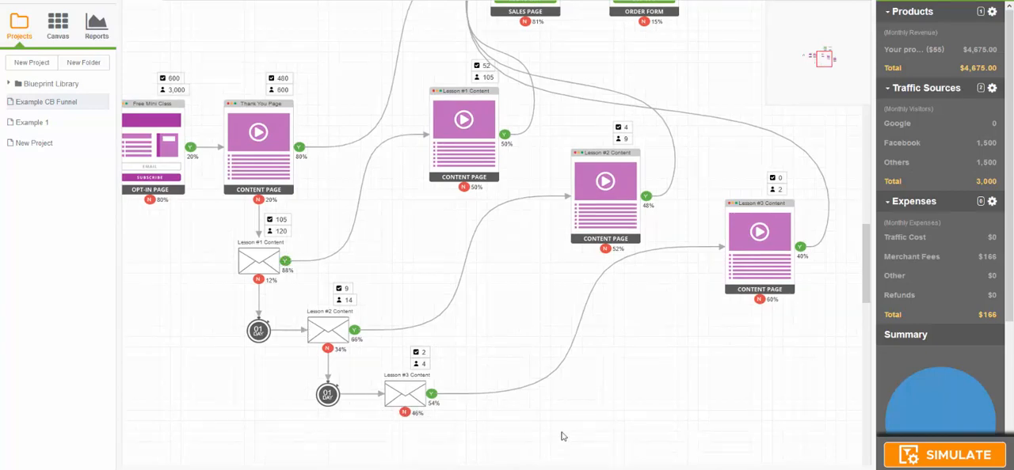
pyautogui.moveTo(562, 446); pyautogui.dragTo(531, 228)
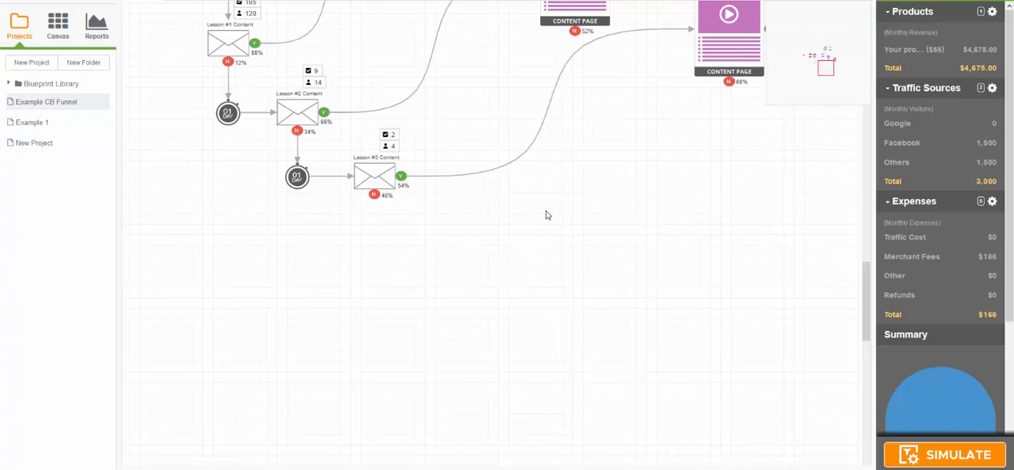
pyautogui.moveTo(561, 169); pyautogui.dragTo(581, 369)
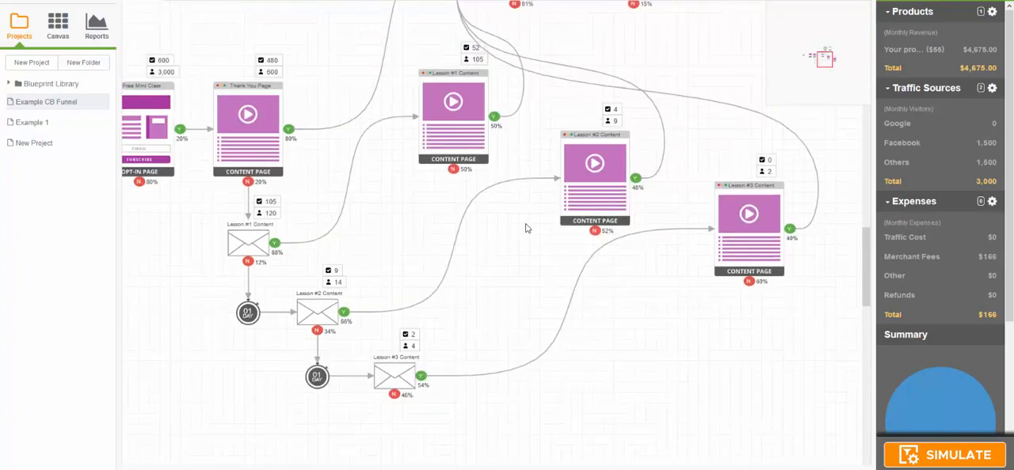
pyautogui.moveTo(526, 225); pyautogui.dragTo(611, 350)
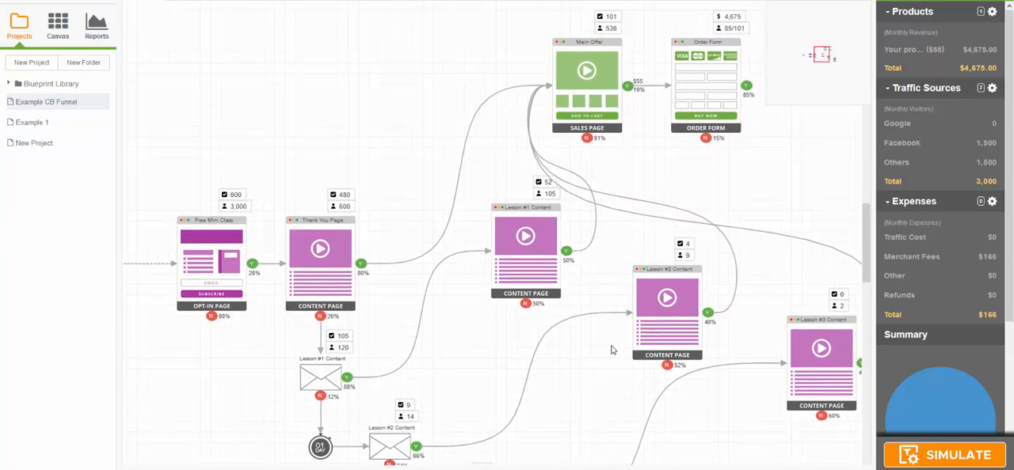
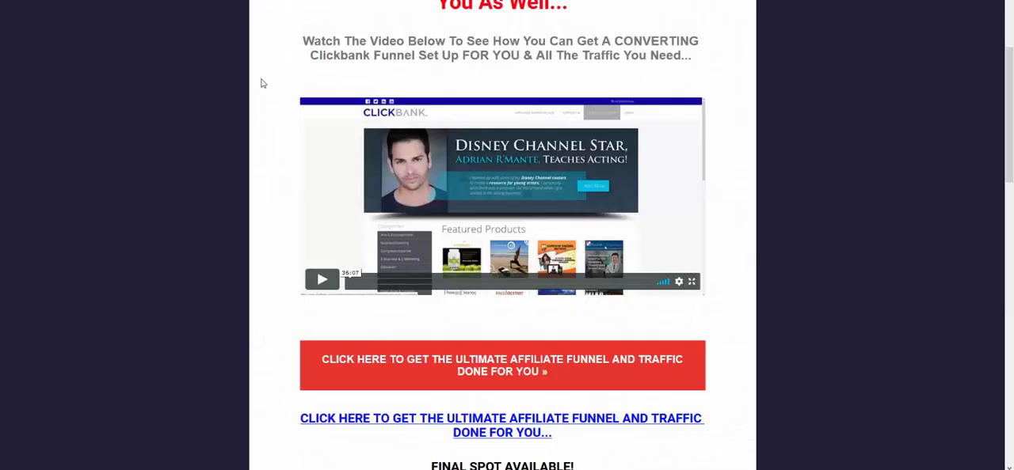
# Step: Check the campaigns and their visitor numbers in Entry Point 1's traffic sources
pyautogui.scroll(4, 248, 136)
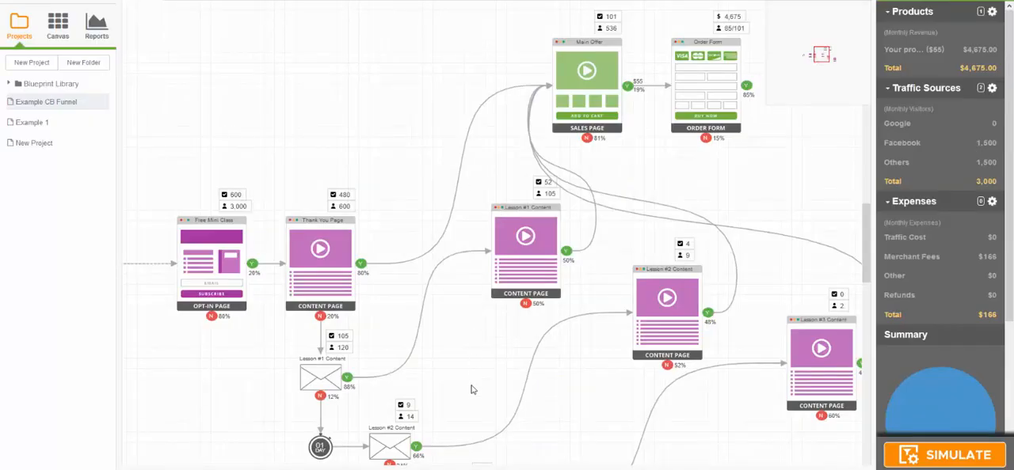
pyautogui.scroll(-5, 472, 328)
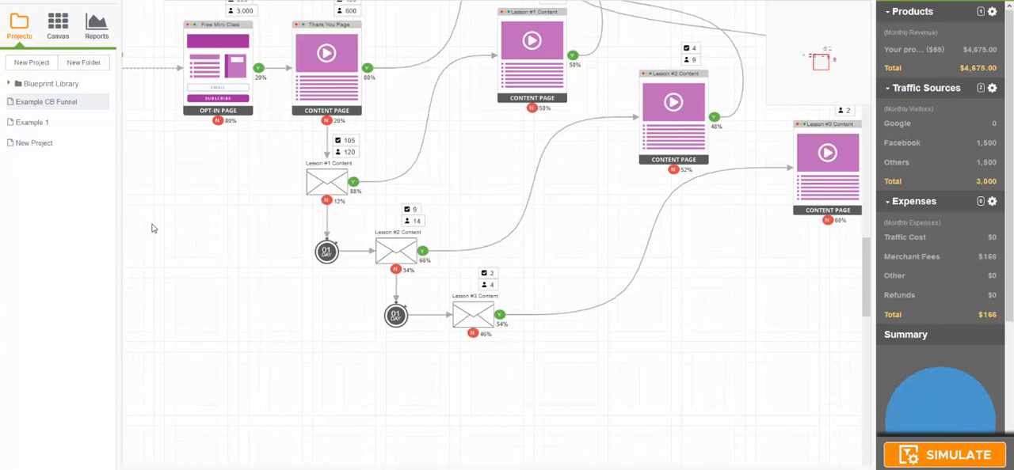
pyautogui.moveTo(154, 226); pyautogui.dragTo(331, 275)
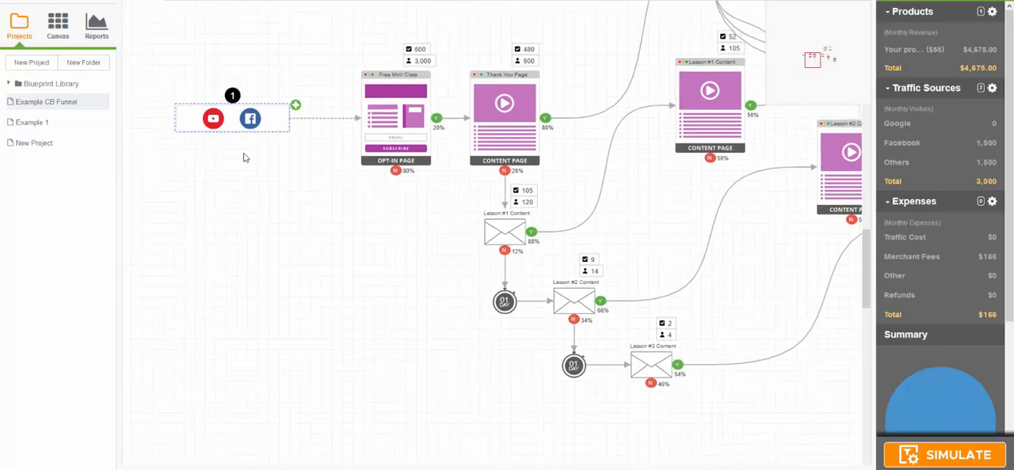
pyautogui.doubleClick(270, 114)
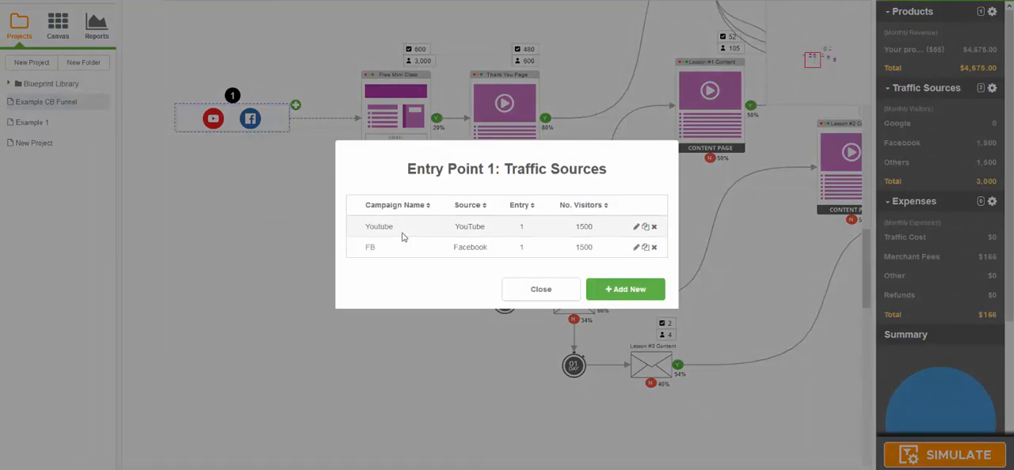
pyautogui.click(518, 294)
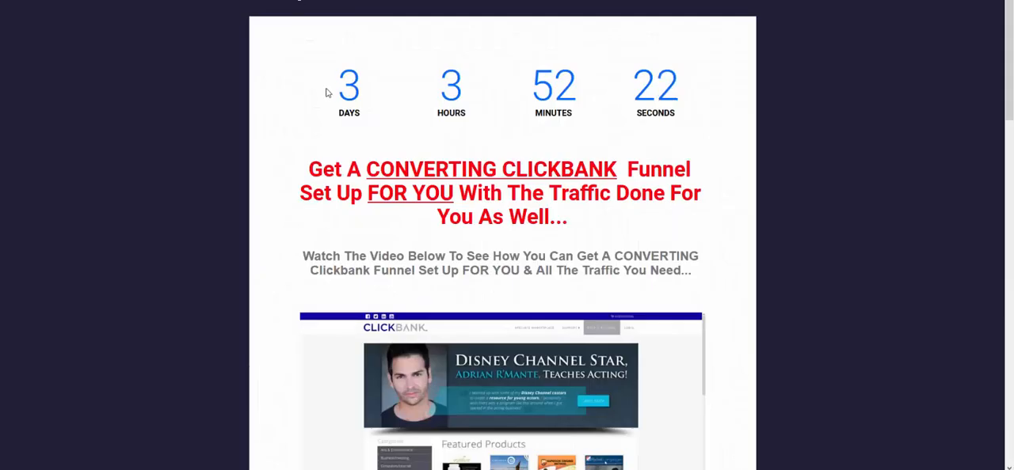
# Step: Switch to the done-for-you affiliate funnel offer page and skim its list of deliverables, guarantee, free bonuses and order links
pyautogui.scroll(-15, 327, 96)
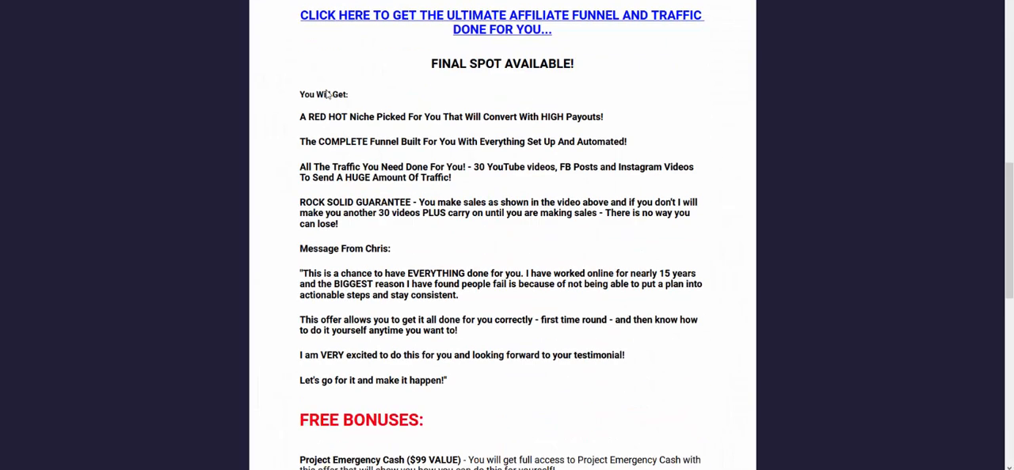
pyautogui.scroll(-4, 327, 95)
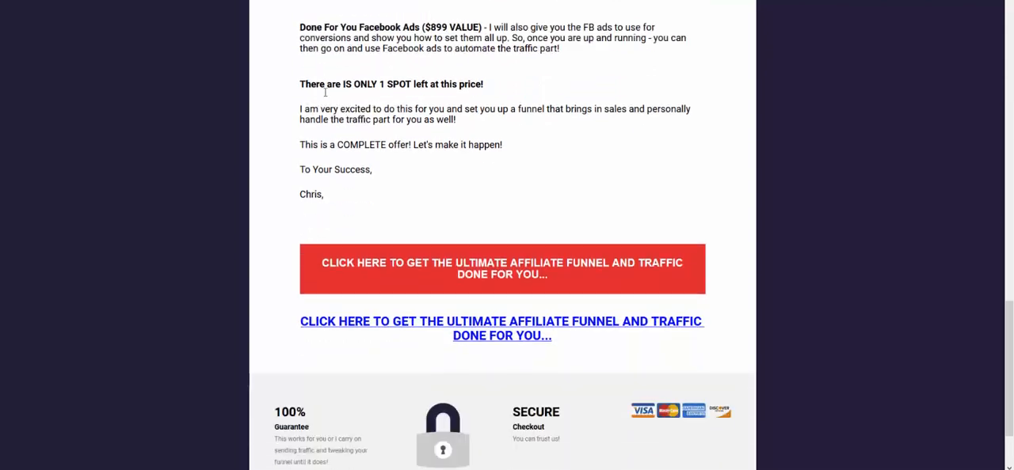
pyautogui.scroll(3, 324, 92)
pyautogui.scroll(5, 325, 92)
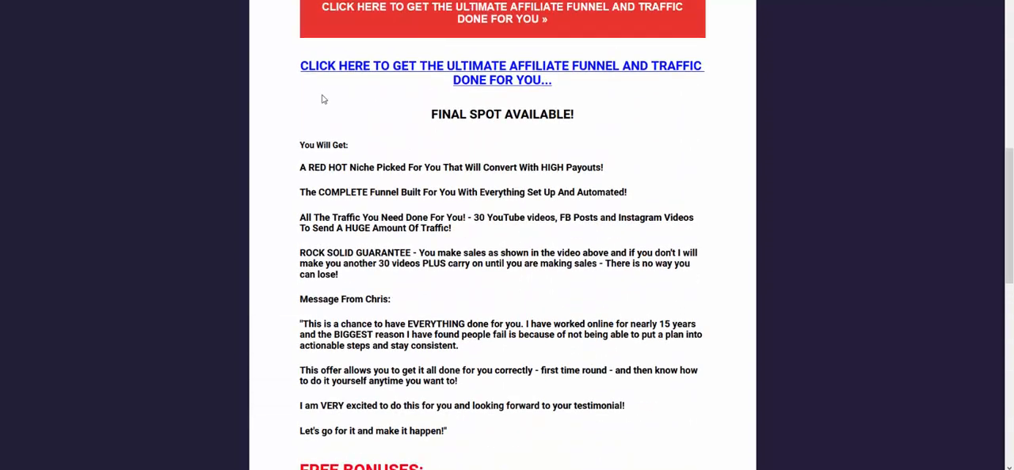
pyautogui.scroll(-1, 323, 98)
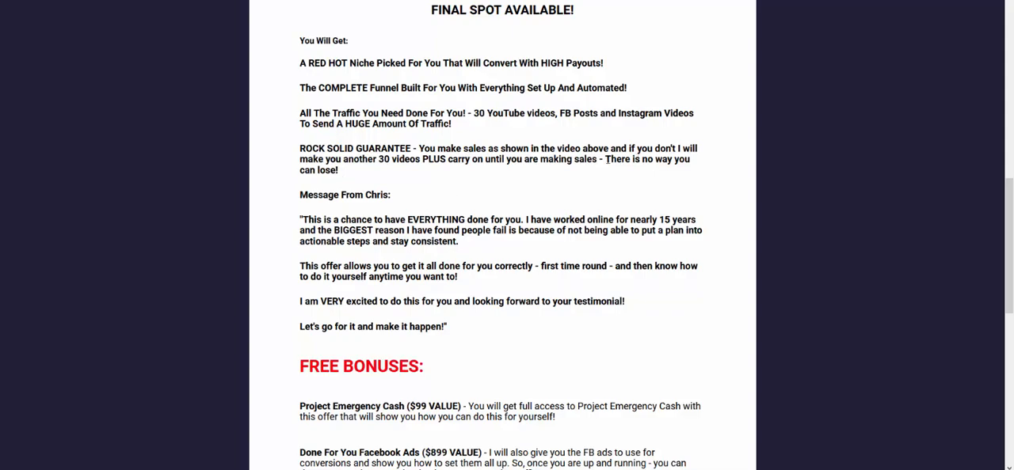
pyautogui.scroll(2, 500, 113)
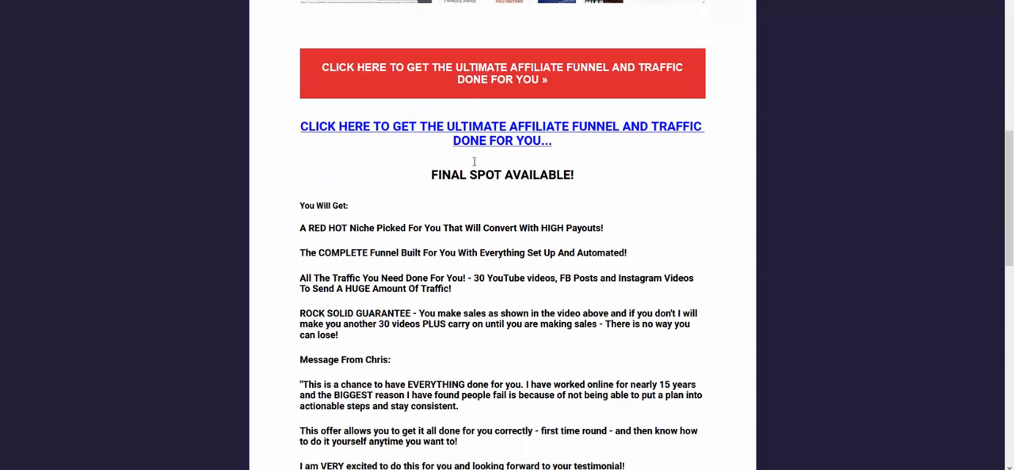
pyautogui.scroll(-1, 571, 170)
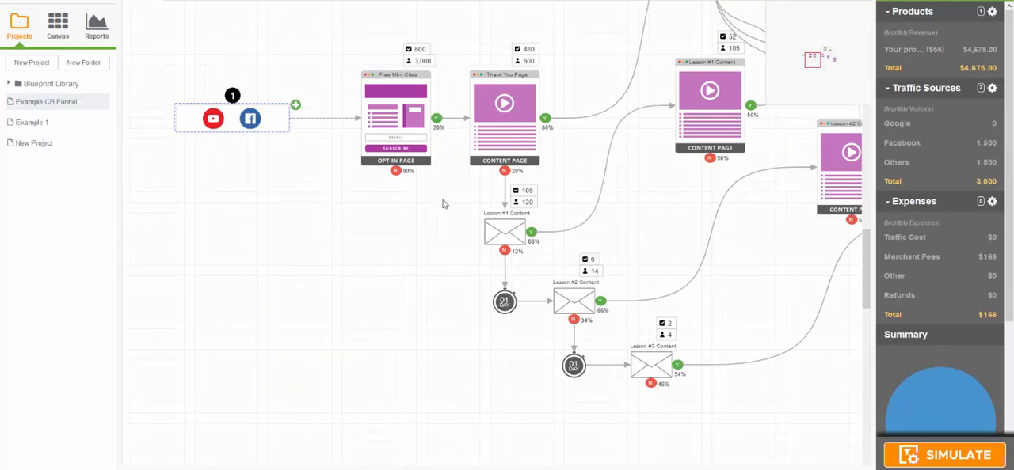
# Step: Return to the Example CB Funnel, set the Free Mini Class page's opt-in rate to 10% and rerun the simulation
pyautogui.moveTo(583, 215); pyautogui.dragTo(474, 207)
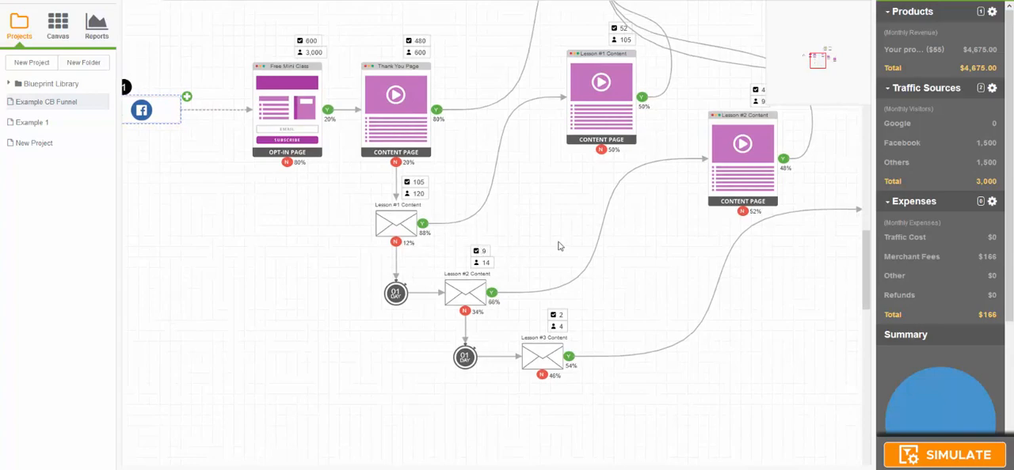
pyautogui.moveTo(560, 246); pyautogui.dragTo(493, 256)
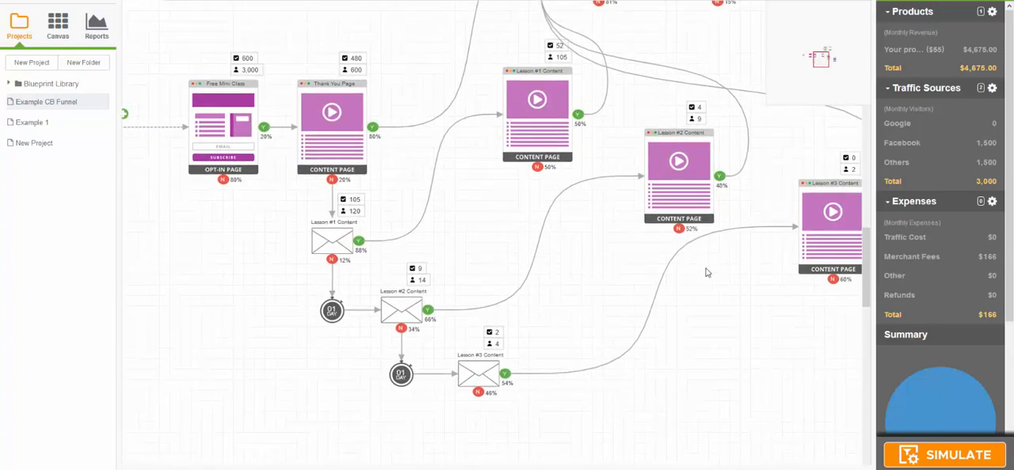
pyautogui.moveTo(707, 267); pyautogui.dragTo(693, 250)
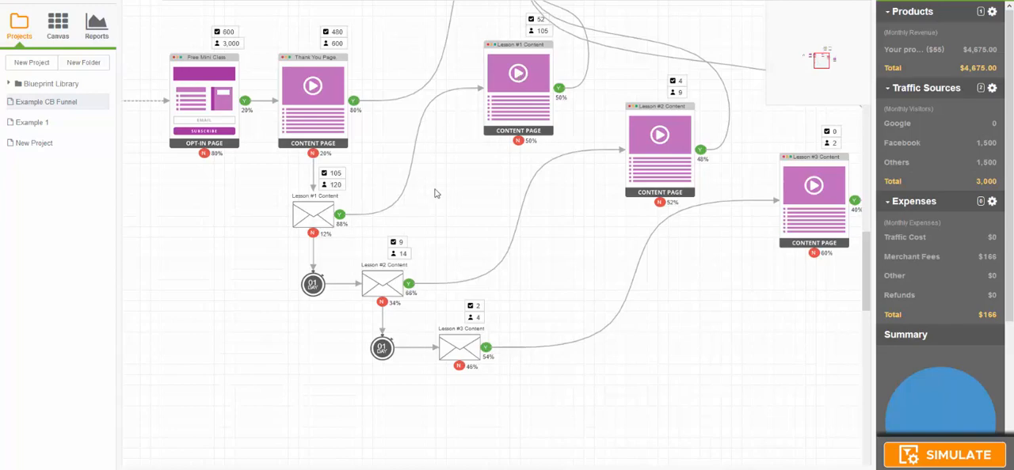
pyautogui.moveTo(434, 189); pyautogui.dragTo(531, 213)
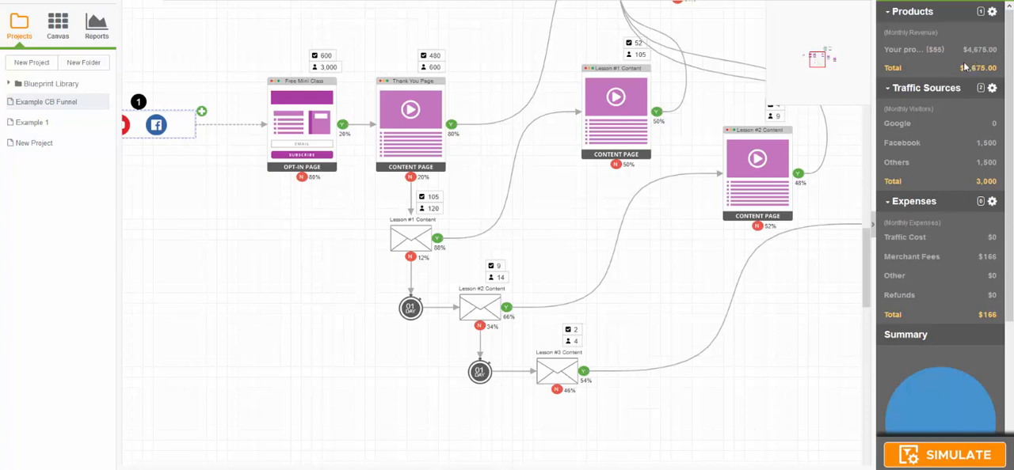
pyautogui.click(322, 124)
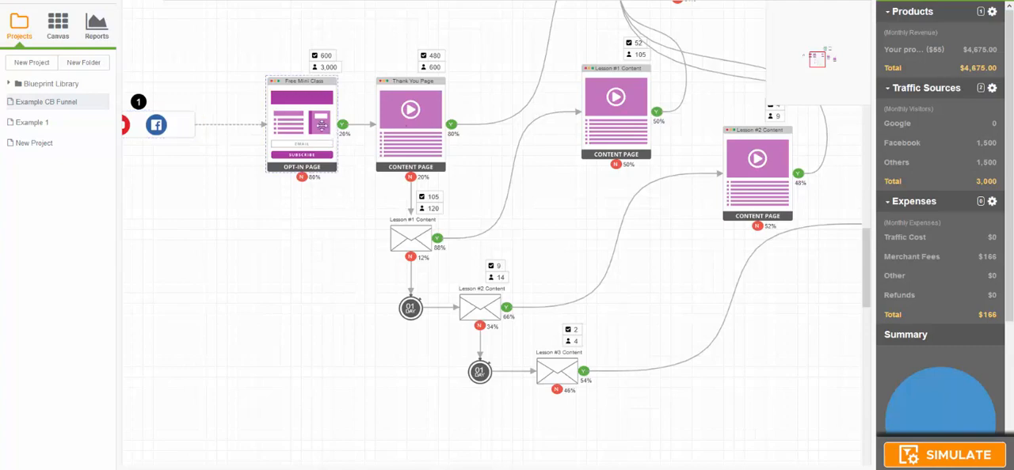
pyautogui.doubleClick(321, 124)
pyautogui.doubleClick(497, 257)
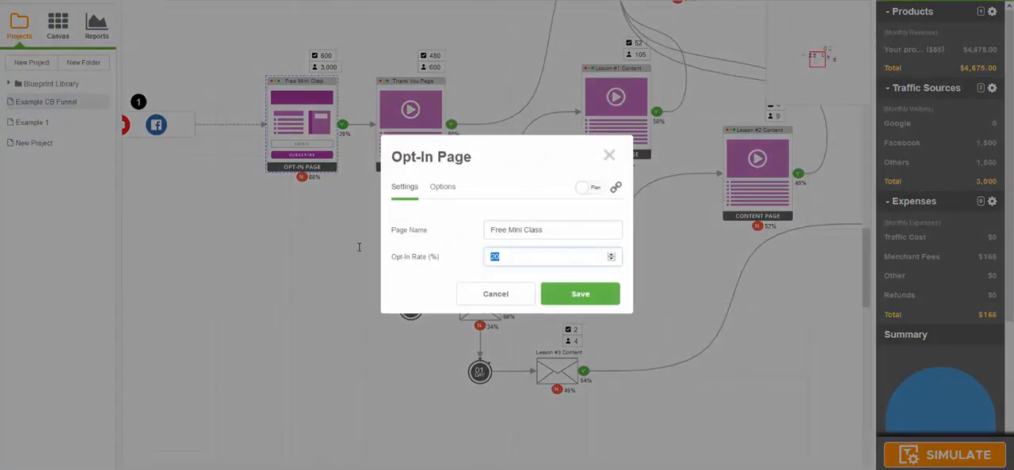
pyautogui.write('15')
pyautogui.click(590, 297)
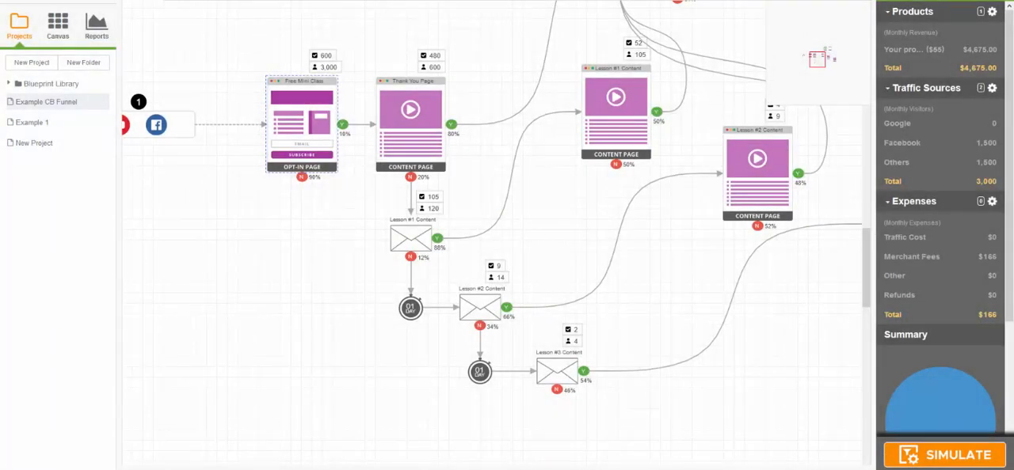
pyautogui.click(967, 463)
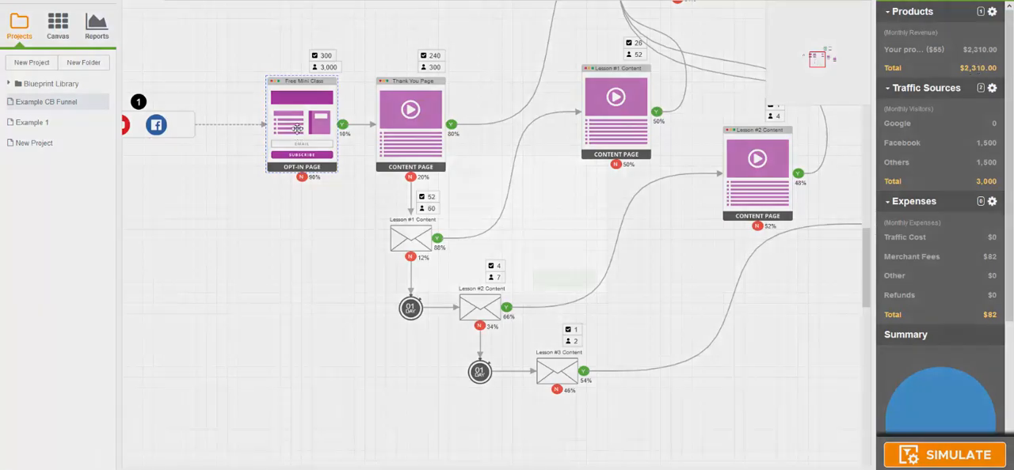
# Step: Set the Free Mini Class page's opt-in rate to 5% and rerun the funnel simulation
pyautogui.doubleClick(297, 128)
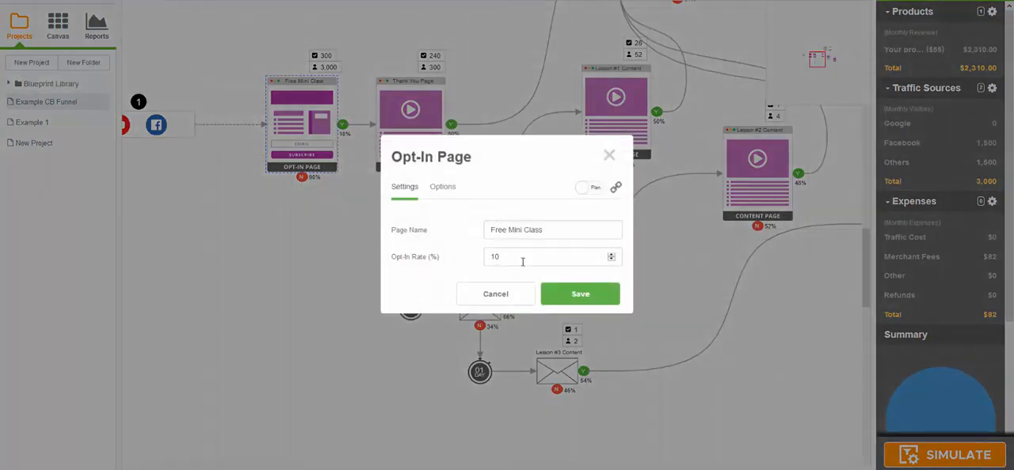
pyautogui.moveTo(522, 260); pyautogui.dragTo(332, 286)
pyautogui.write('5')
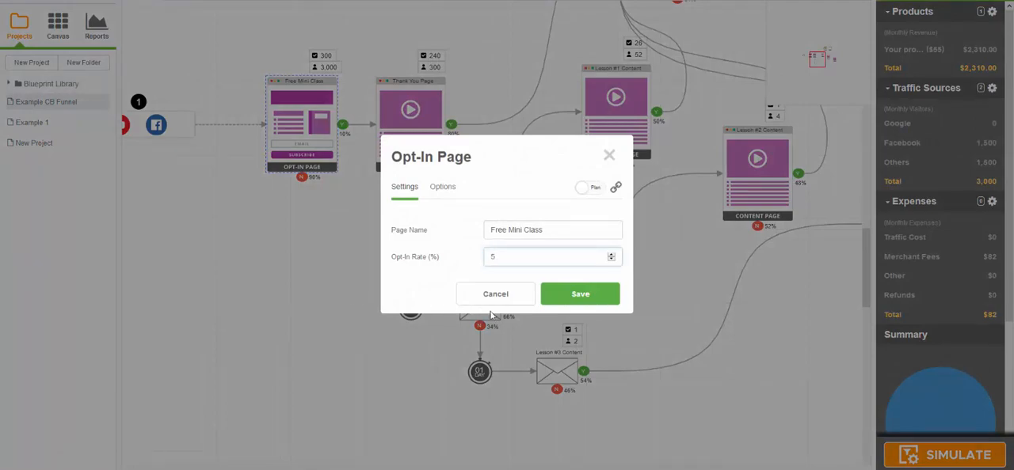
pyautogui.click(549, 296)
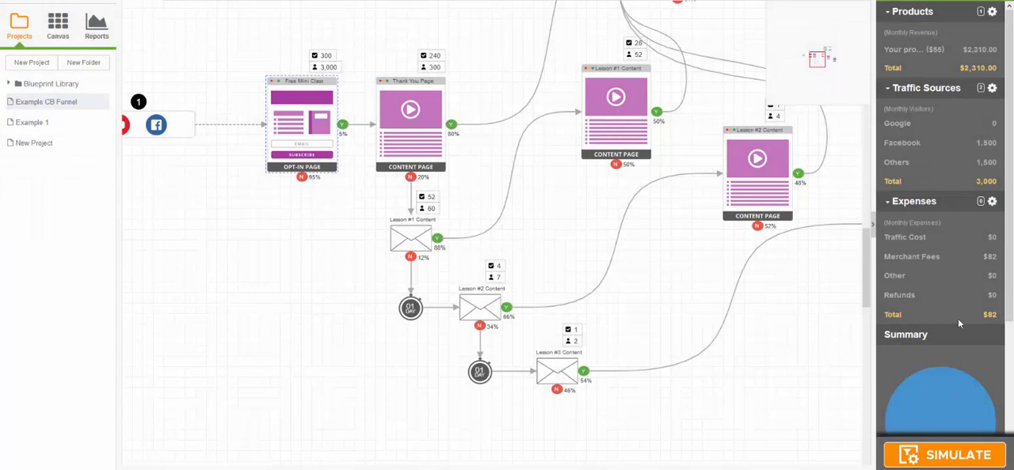
pyautogui.click(950, 458)
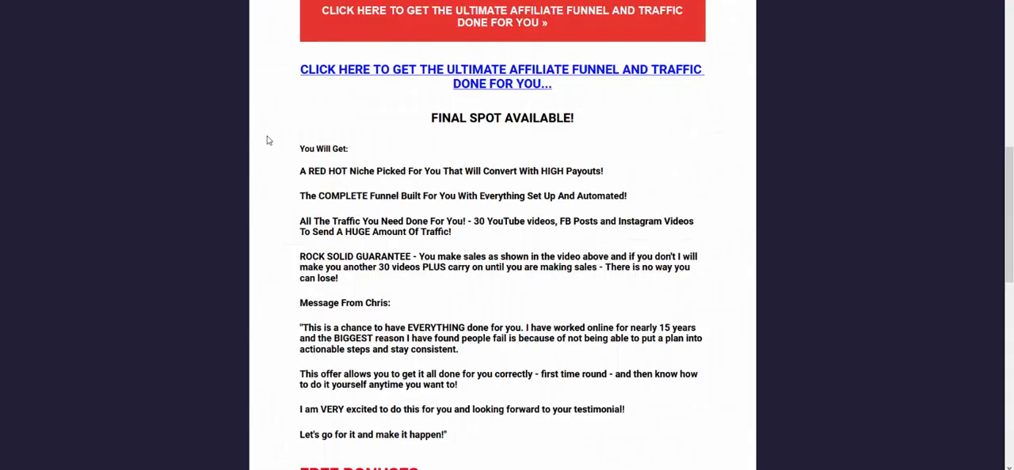
# Step: Switch to the offer page and review its headline, video, included items, rock solid guarantee and seller's message
pyautogui.scroll(10, 267, 141)
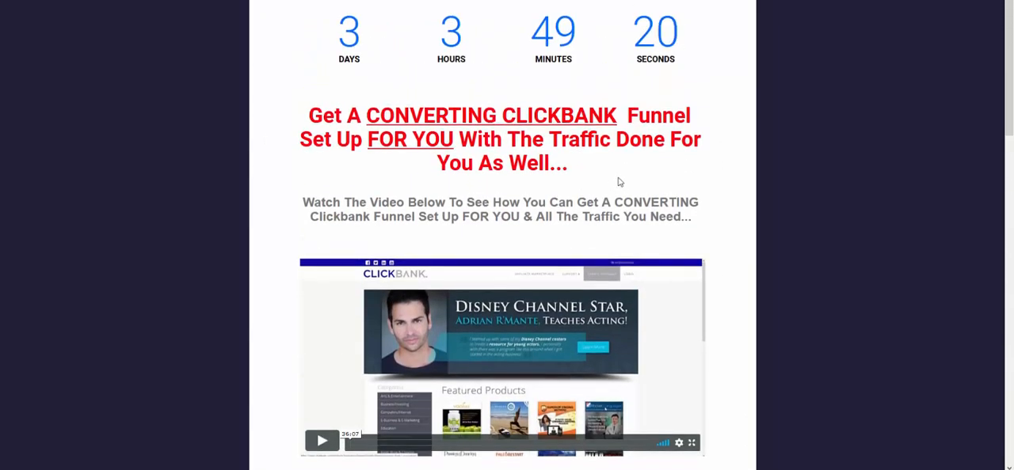
pyautogui.scroll(-1, 497, 264)
pyautogui.scroll(-1, 497, 264)
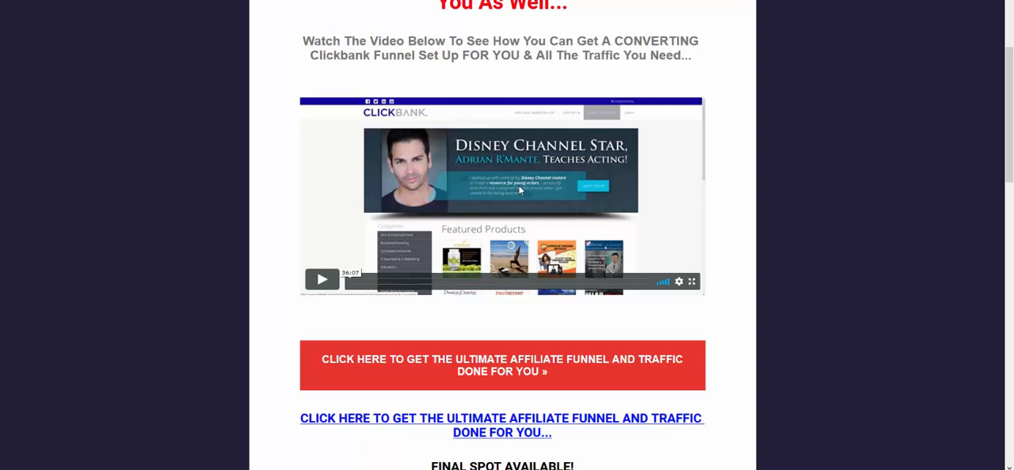
pyautogui.scroll(-5, 487, 262)
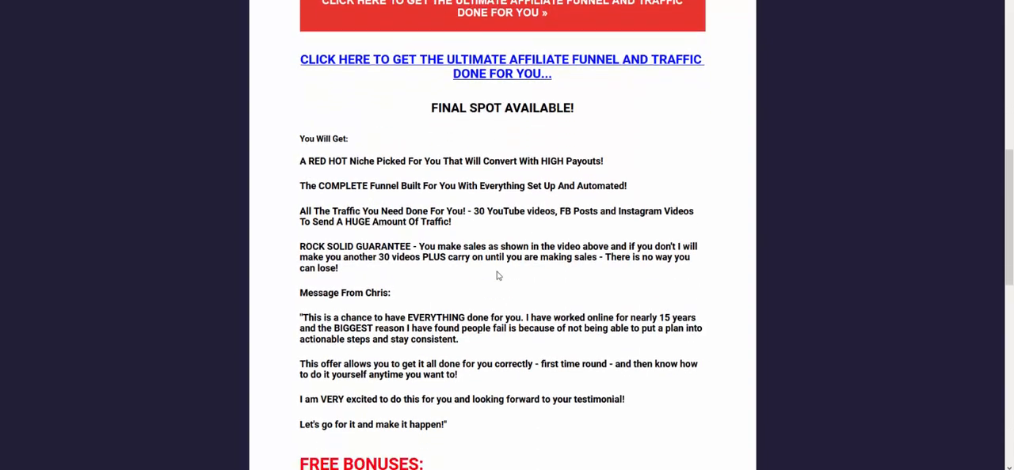
pyautogui.scroll(-1, 466, 278)
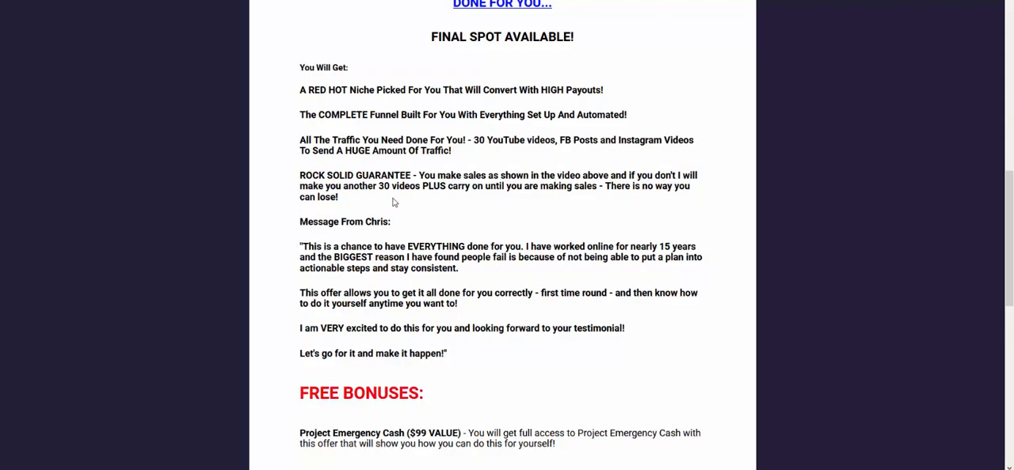
# Step: Read the offer page's free bonuses, closing message, order links and checkout guarantee, and return to the countdown and headline
pyautogui.scroll(-3, 396, 203)
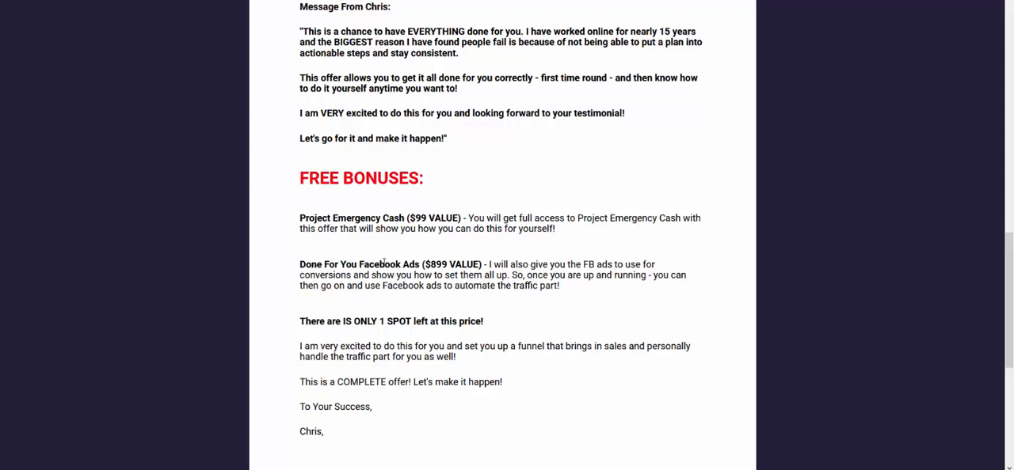
pyautogui.scroll(-1, 526, 287)
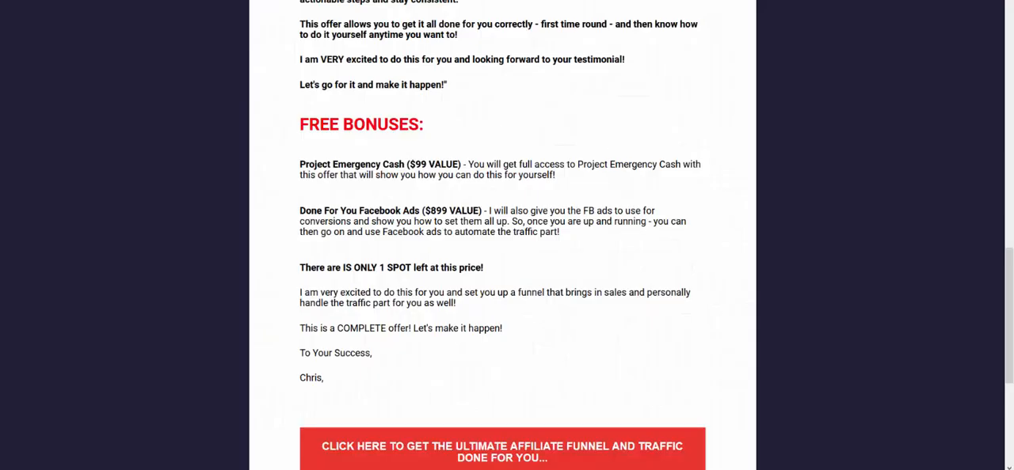
pyautogui.moveTo(656, 308); pyautogui.dragTo(643, 202)
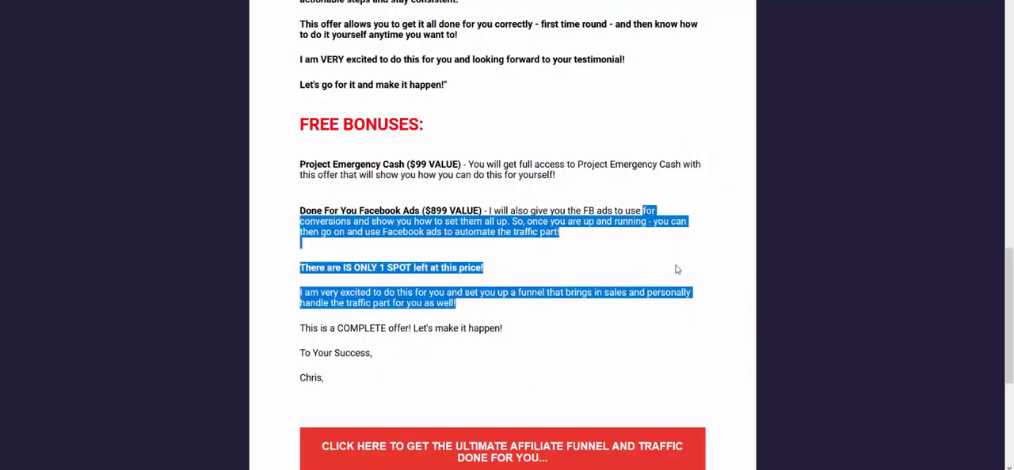
pyautogui.click(670, 292)
pyautogui.scroll(-3, 606, 303)
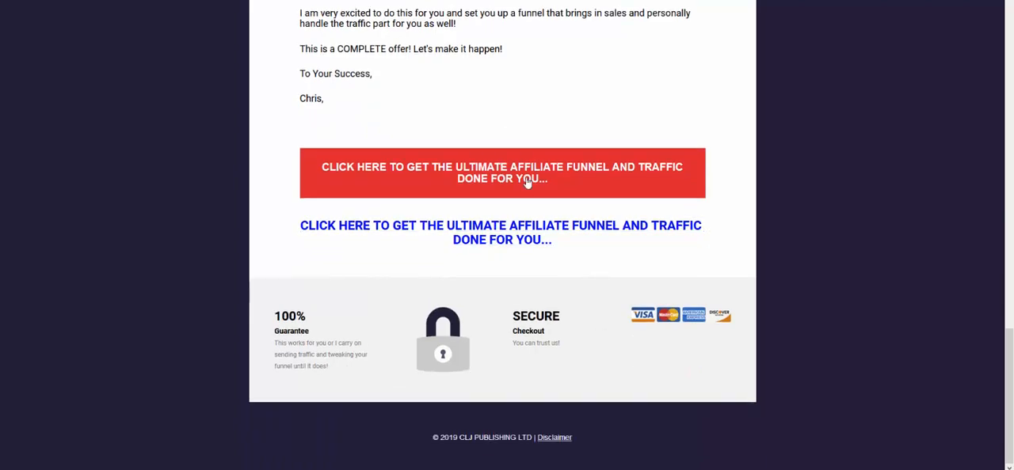
pyautogui.scroll(15, 500, 265)
pyautogui.scroll(5, 498, 251)
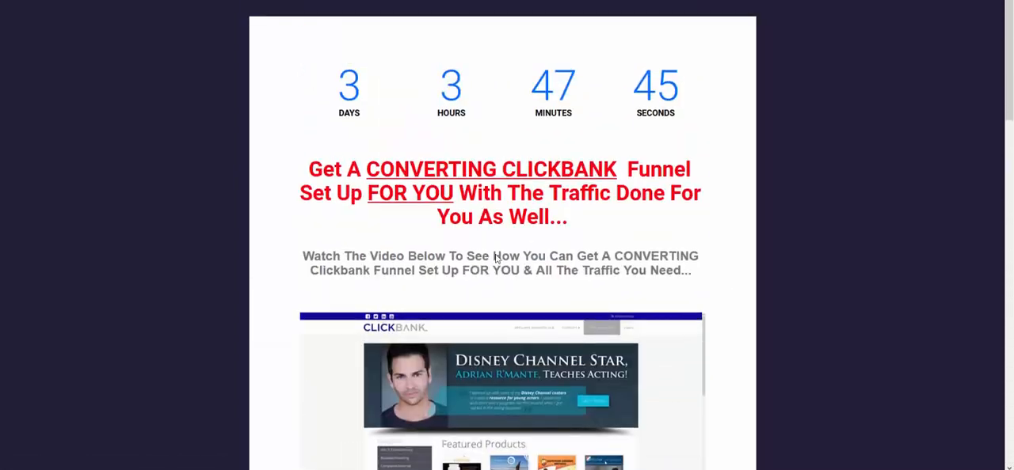